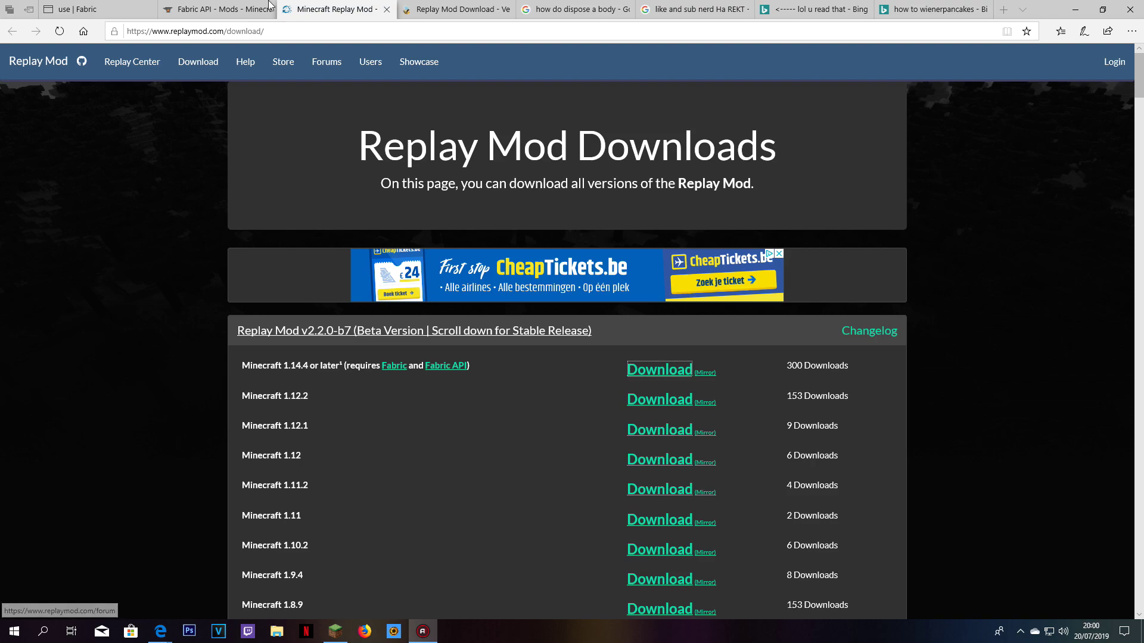
Download the Windows .EXE Fabric installer, version 0.5.0.33, for Vanilla from the Fabric site and run it.
mouse_move(425, 8)
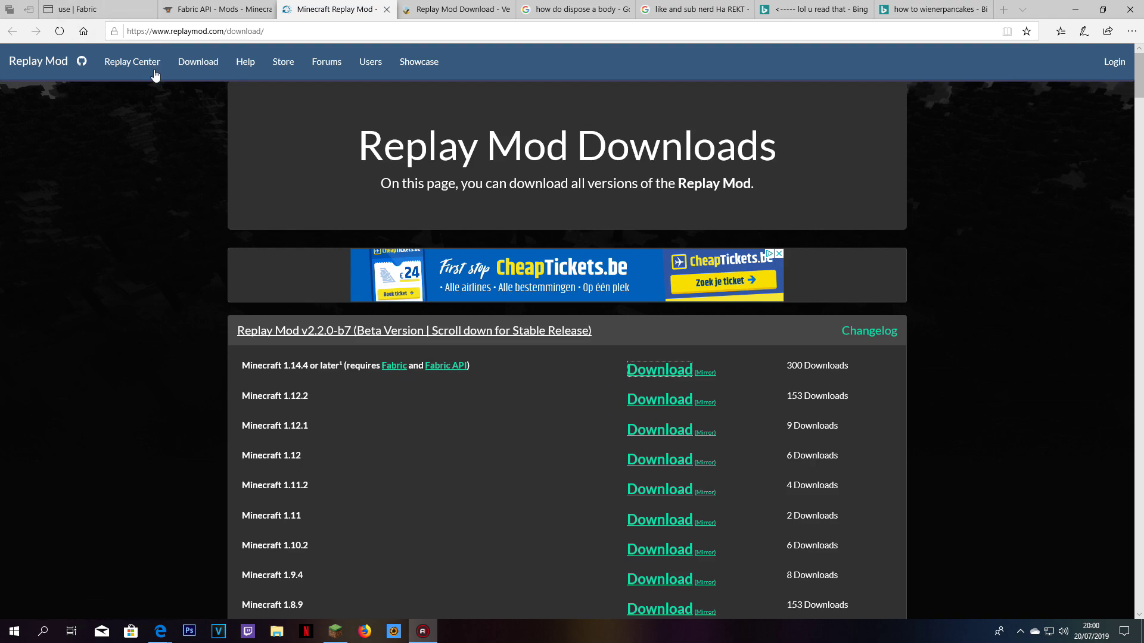
click(105, 10)
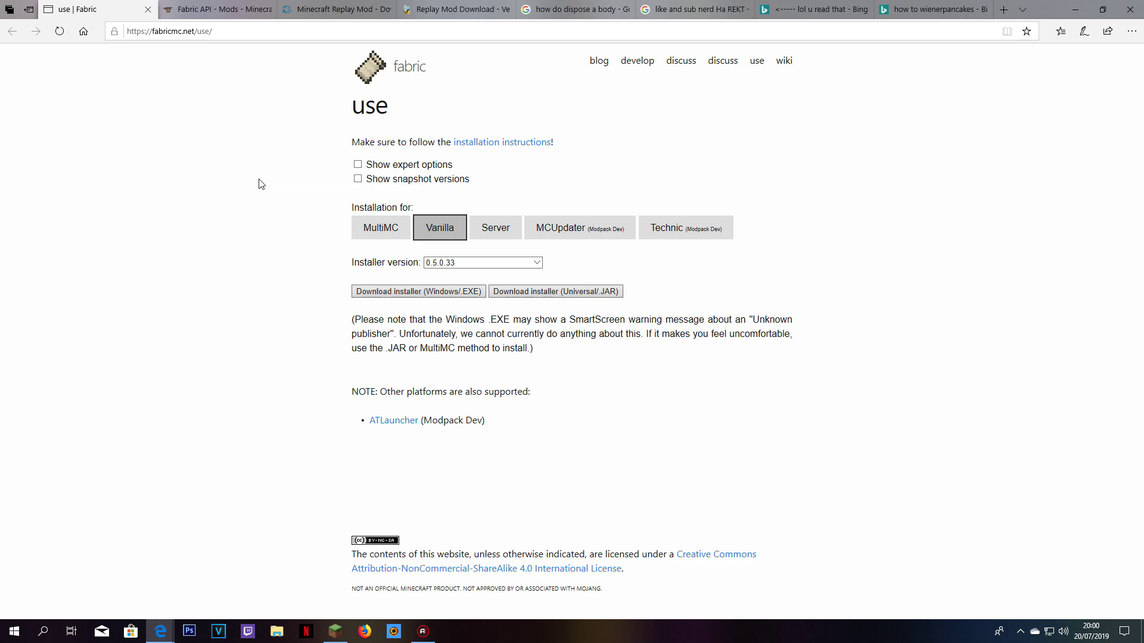
click(502, 234)
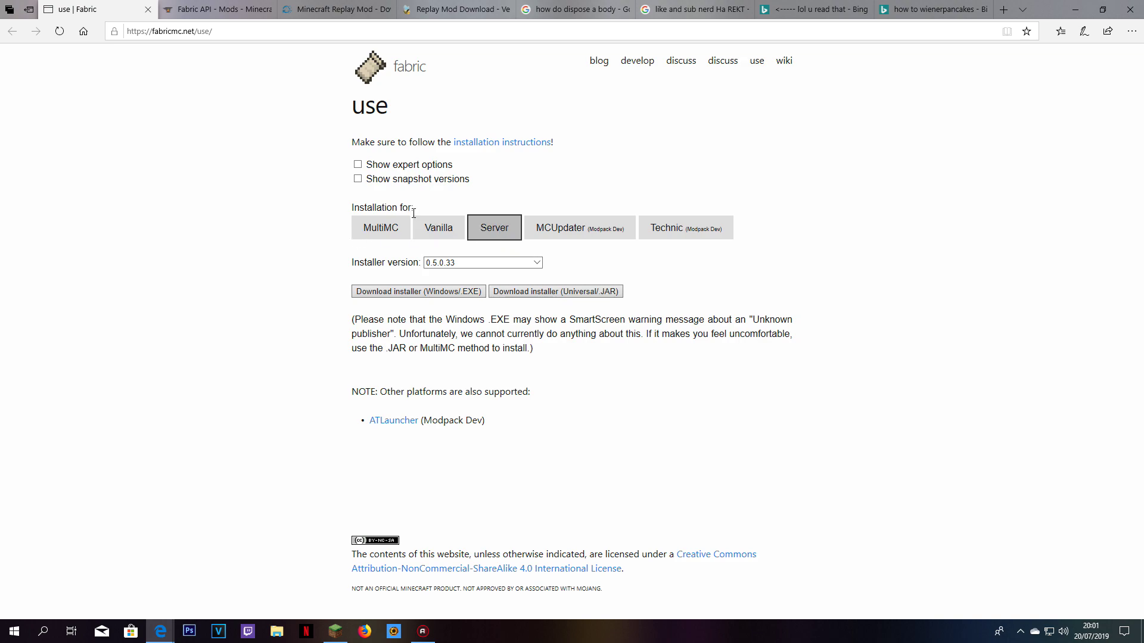
click(441, 233)
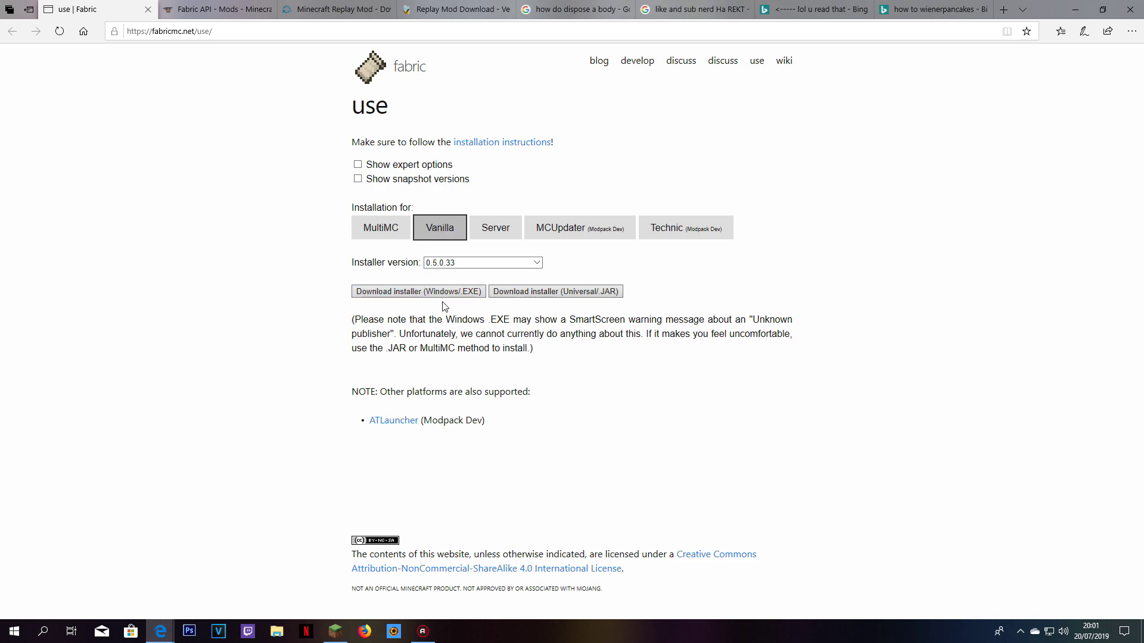
click(359, 293)
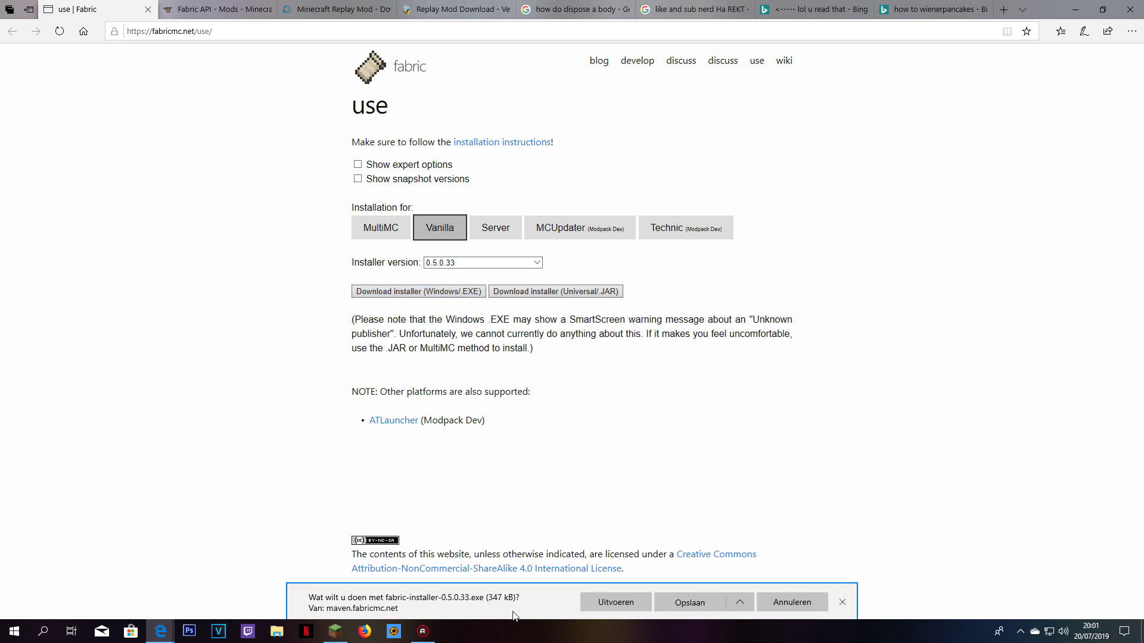
click(743, 611)
click(613, 605)
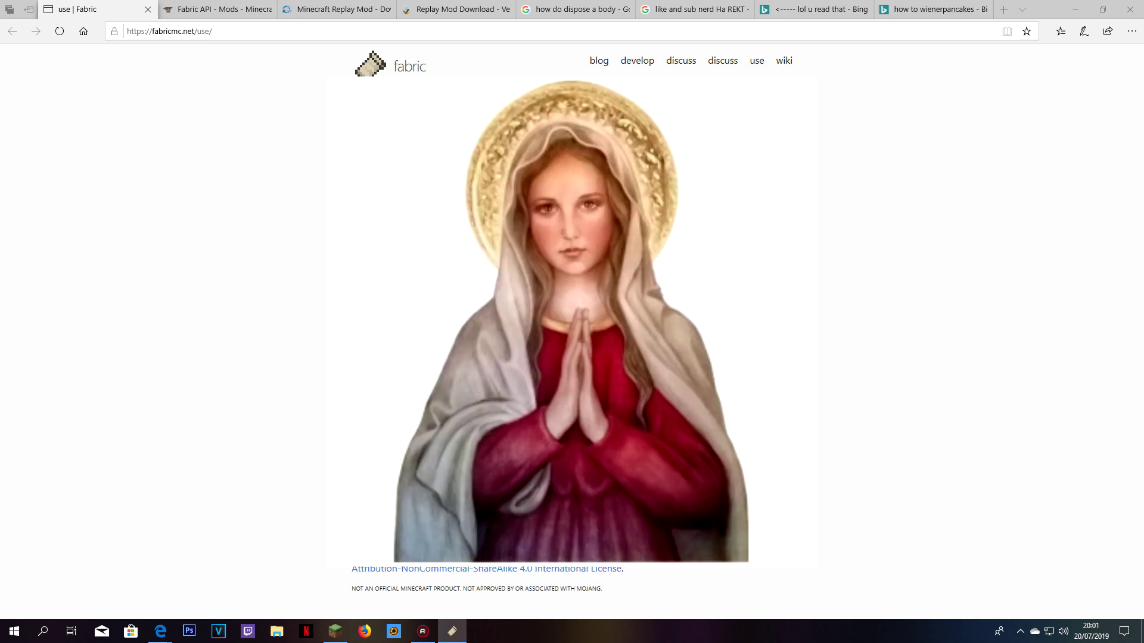
Examine the Minecraft versions offered by the Fabric installer, with and without snapshots.
click(567, 279)
click(575, 298)
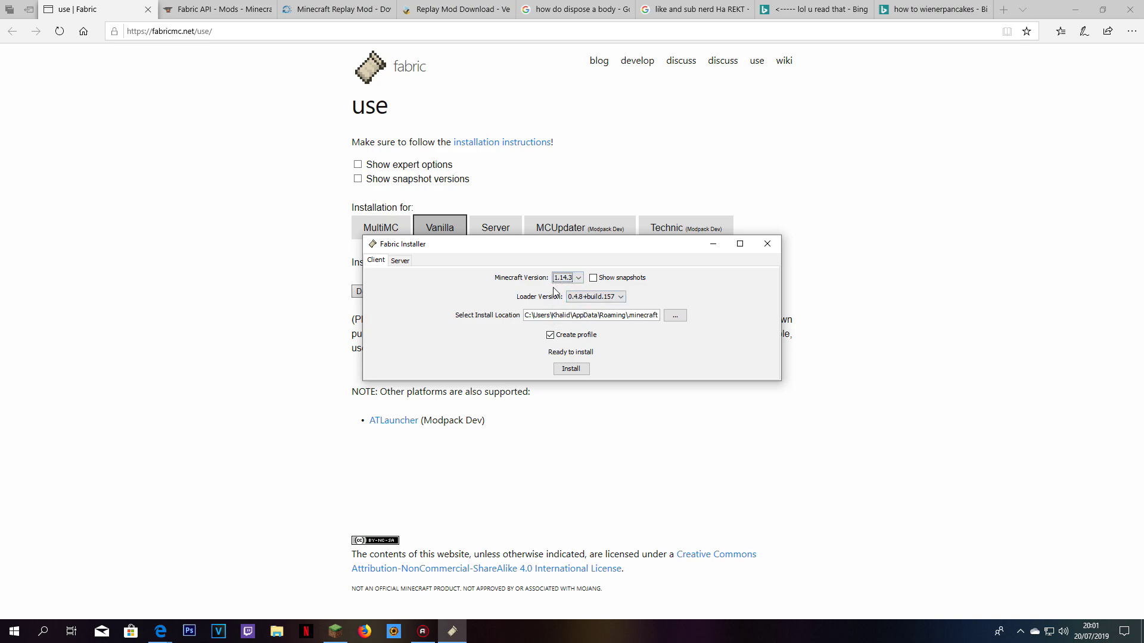
click(567, 278)
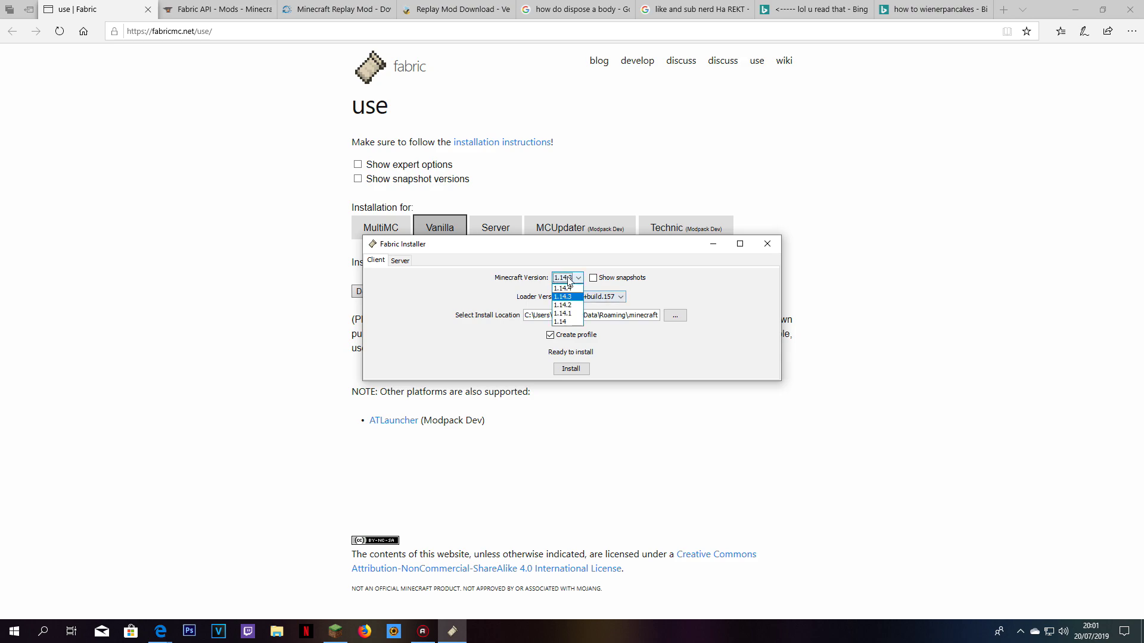
click(569, 287)
click(601, 283)
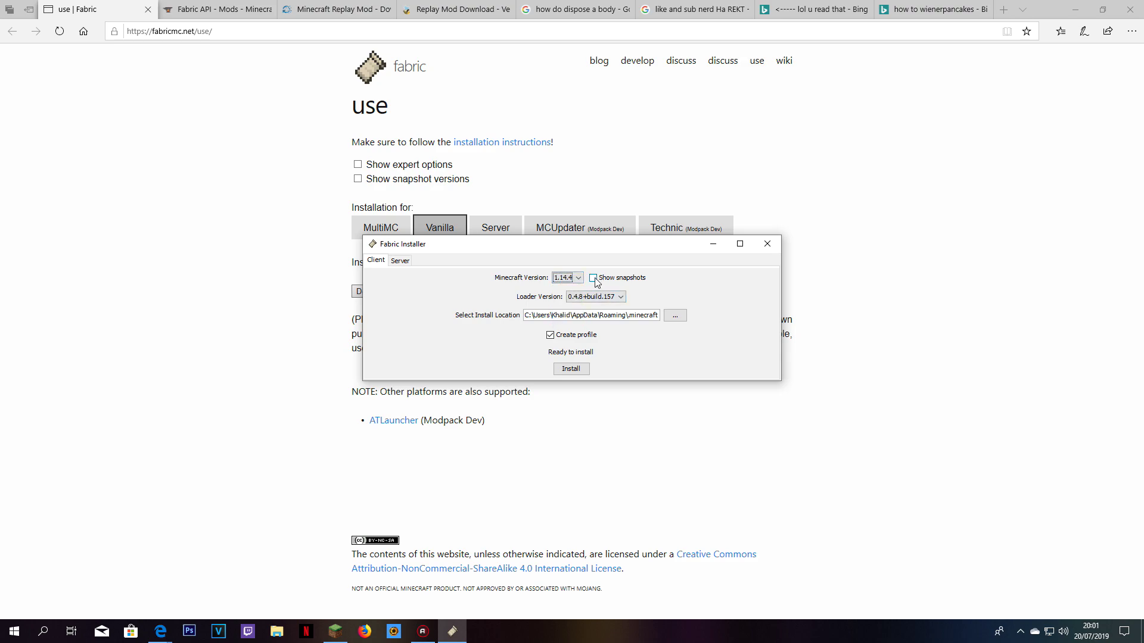
click(586, 278)
scroll(571, 345, down, 2)
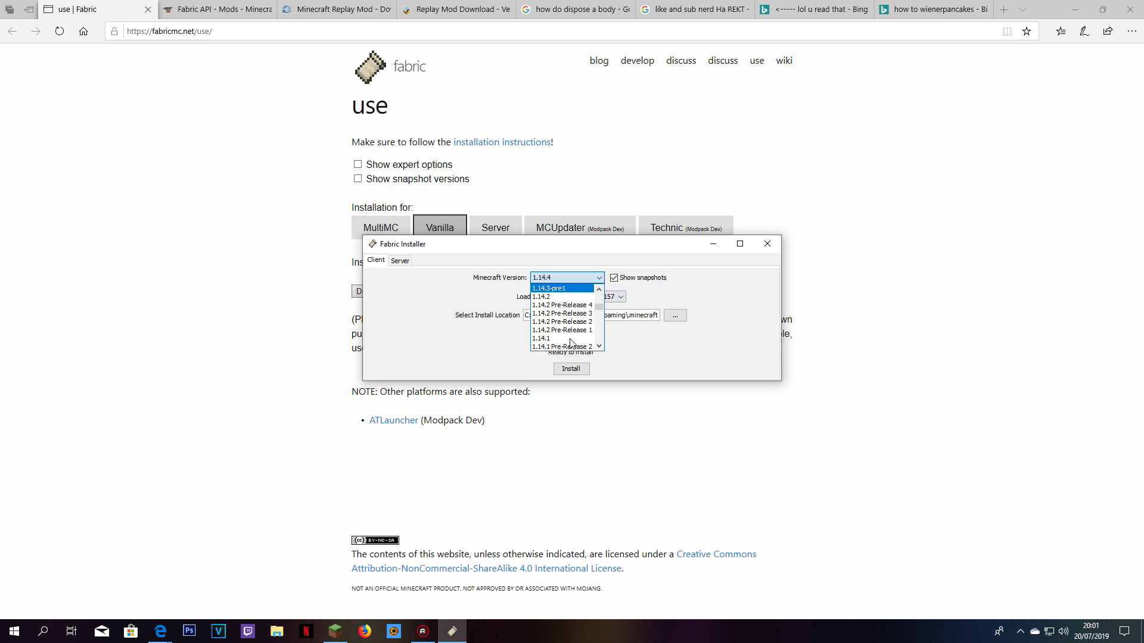
scroll(571, 342, up, 5)
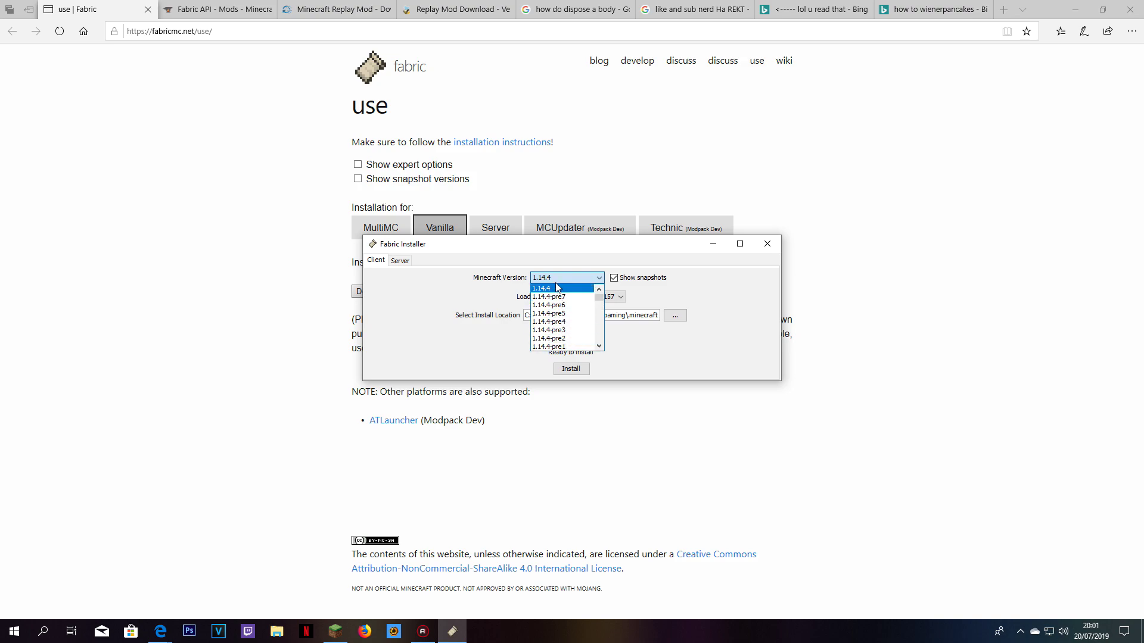
click(617, 281)
click(572, 277)
click(614, 280)
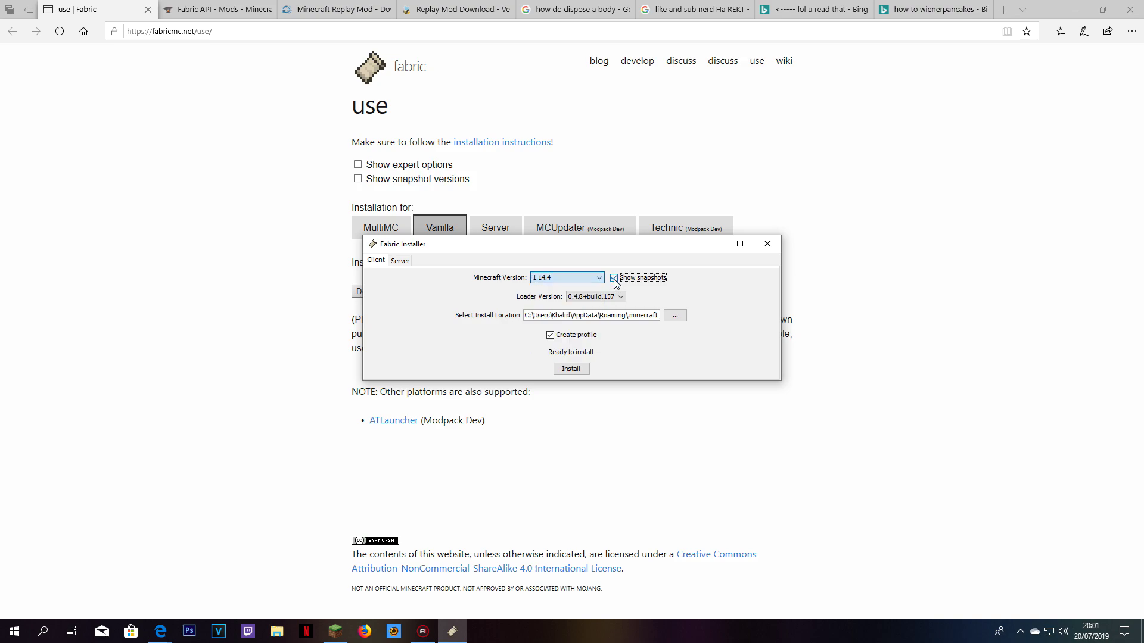
click(614, 279)
Install the Fabric client for Minecraft 1.14.3 with loader 0.4.8+build.157 and close the installer.
click(573, 278)
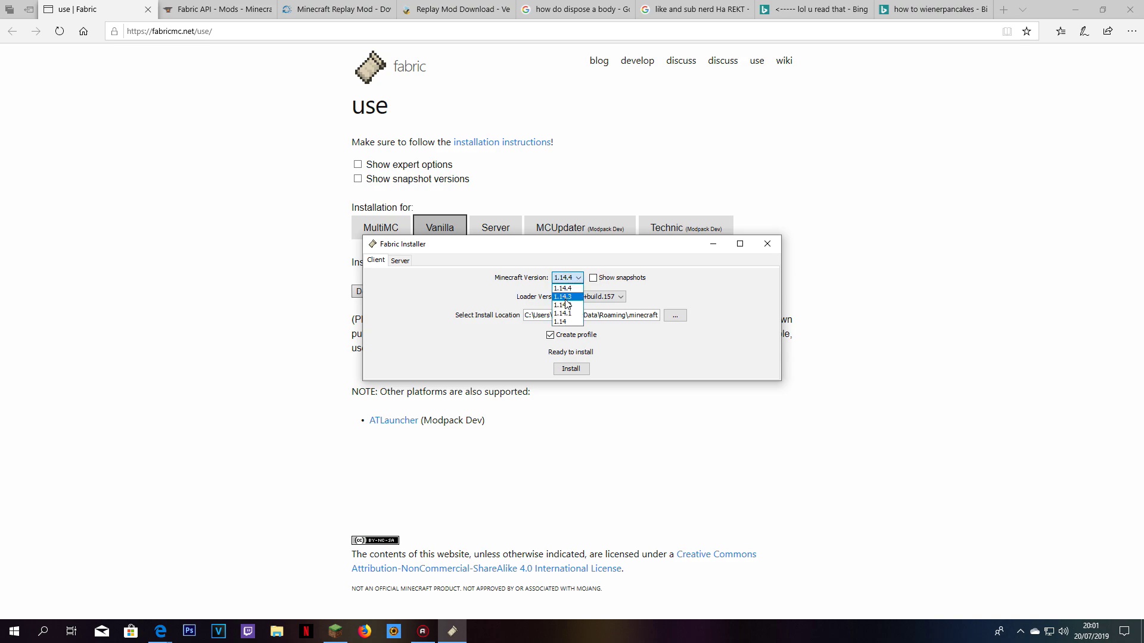
click(564, 298)
click(571, 367)
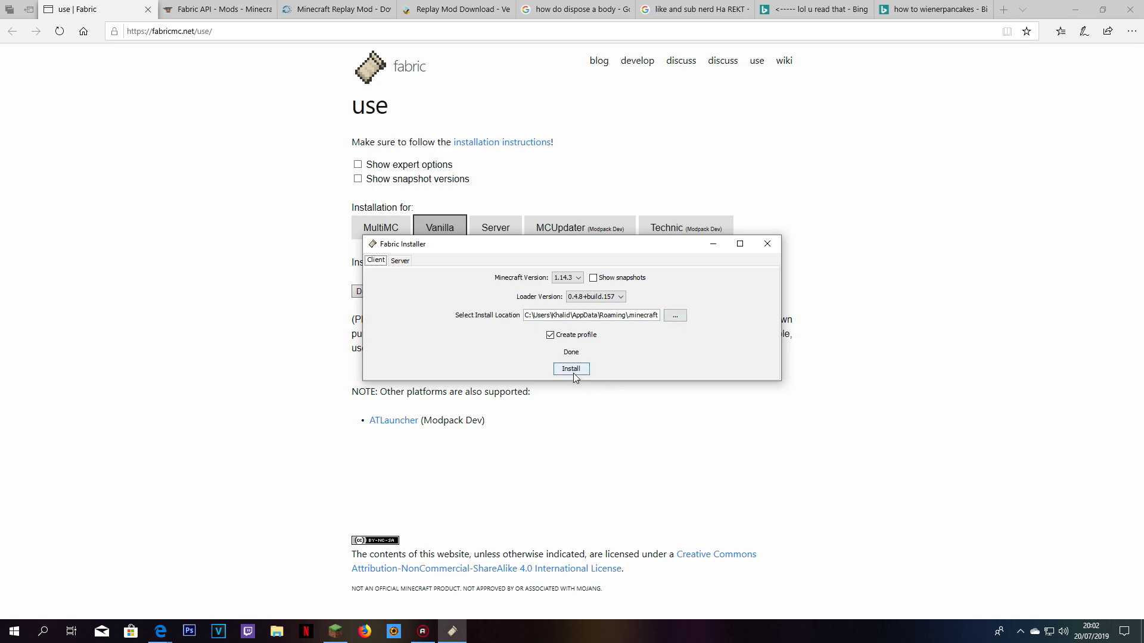
click(766, 244)
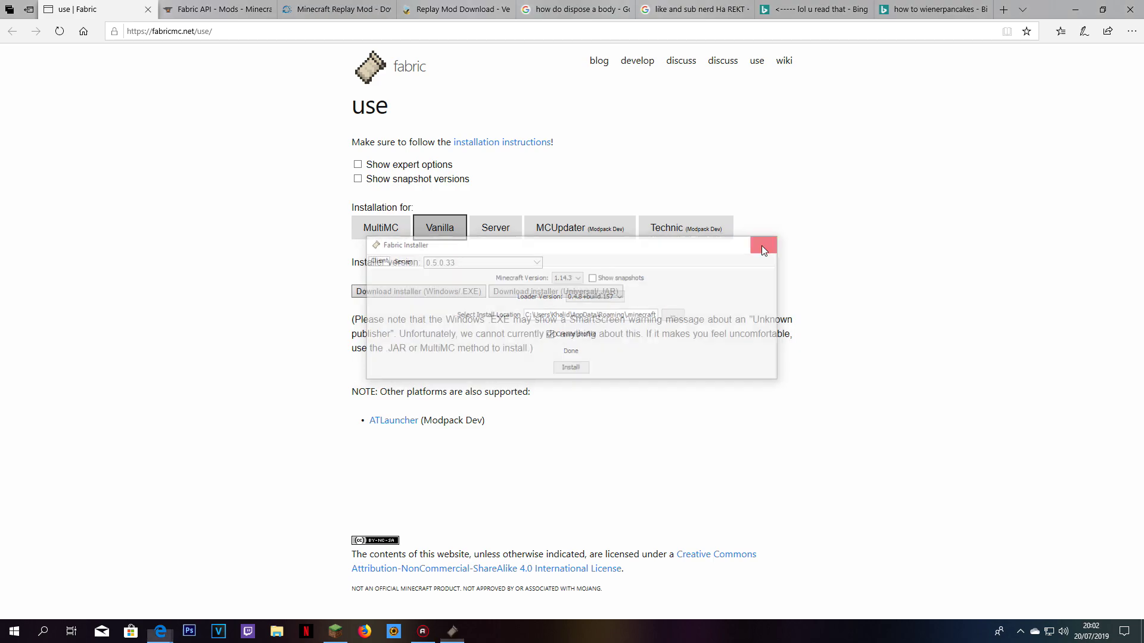
Switch to the Minecraft Launcher and start the game with the fabric-loader-1.14.3 installation.
click(335, 631)
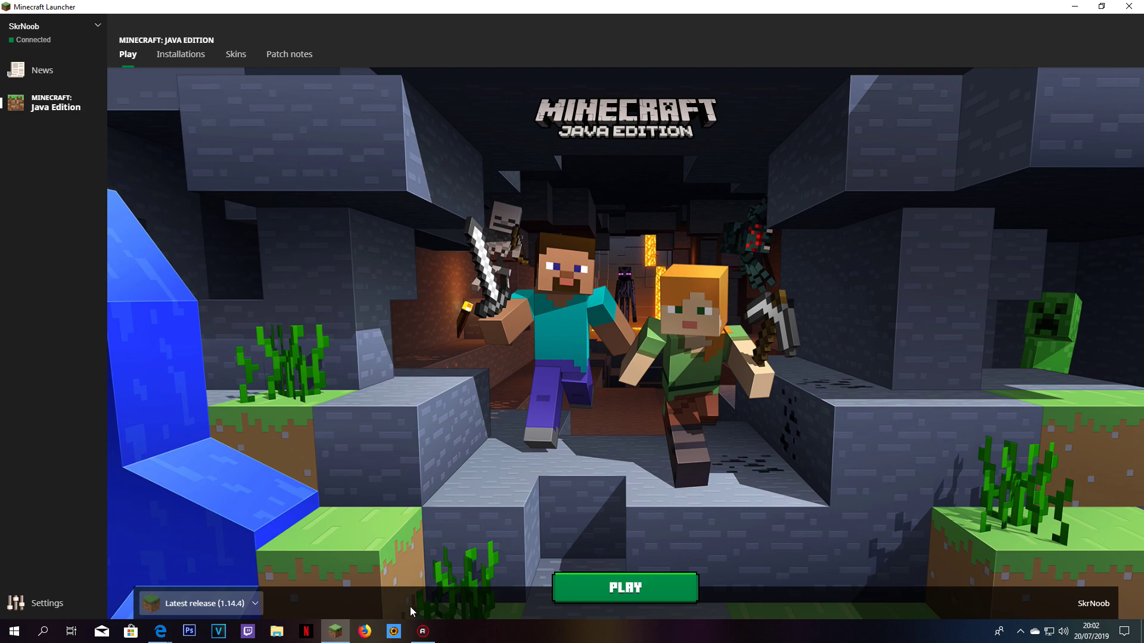
click(257, 606)
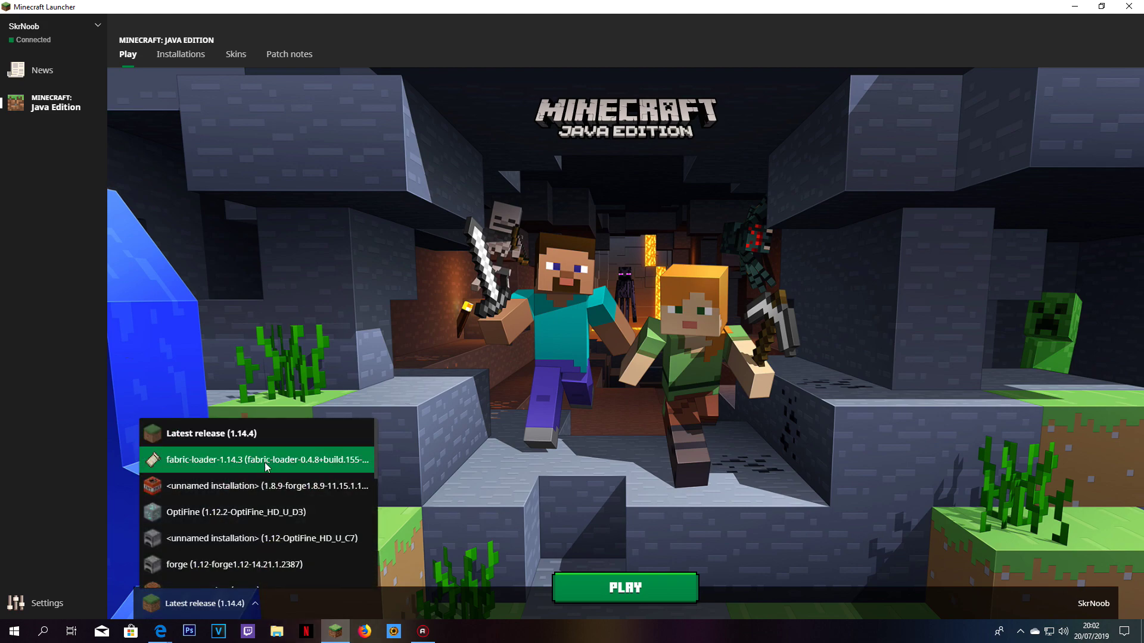
click(1074, 6)
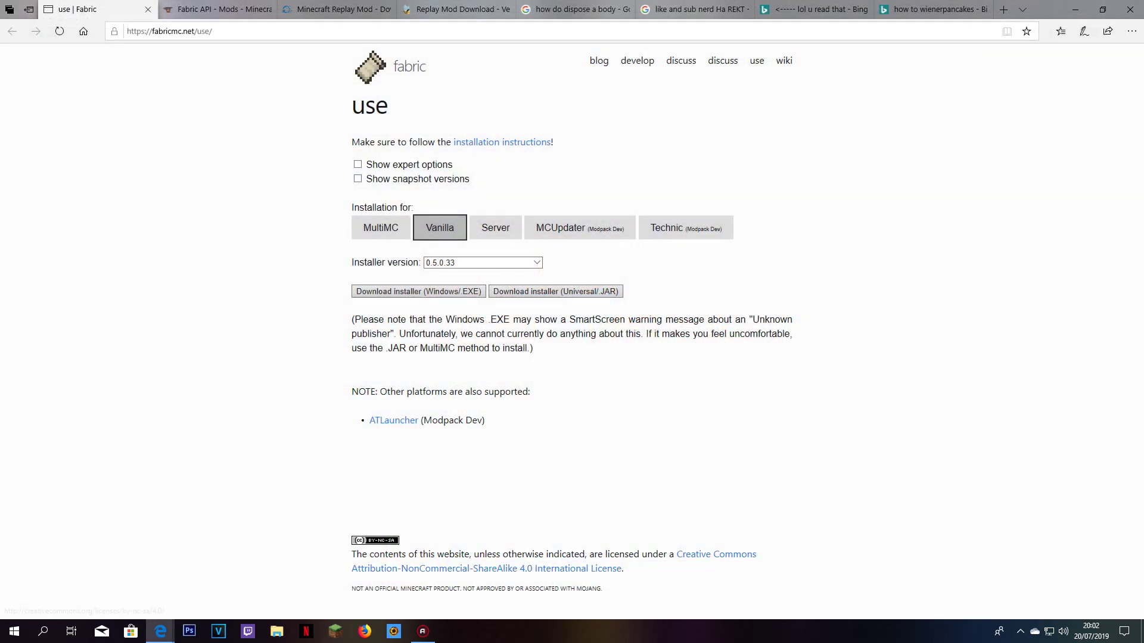
click(336, 630)
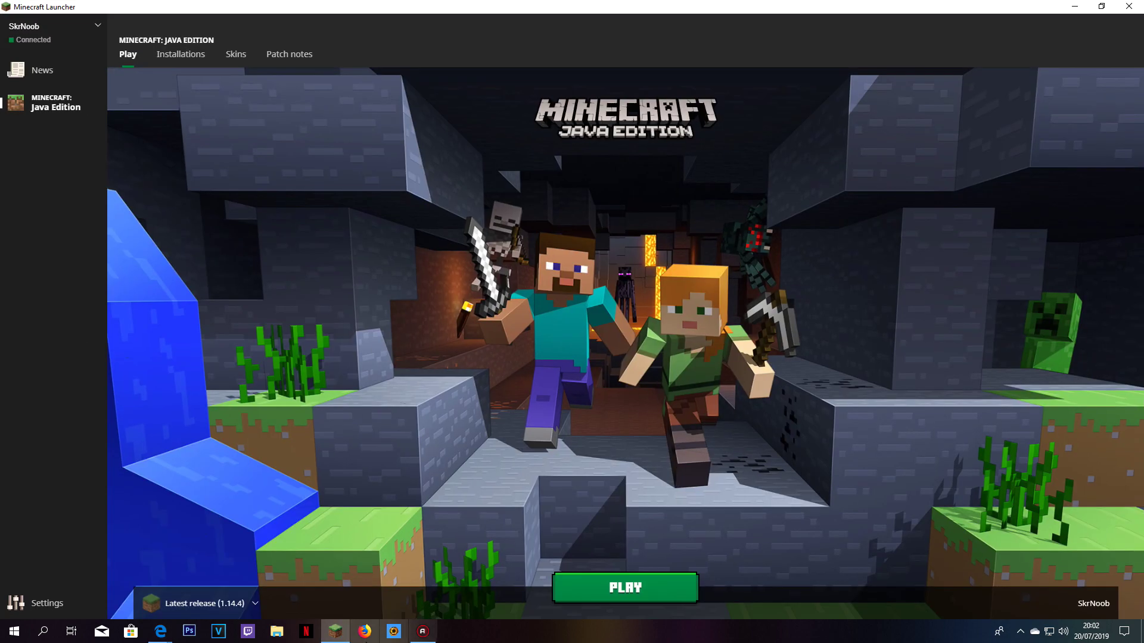
click(255, 604)
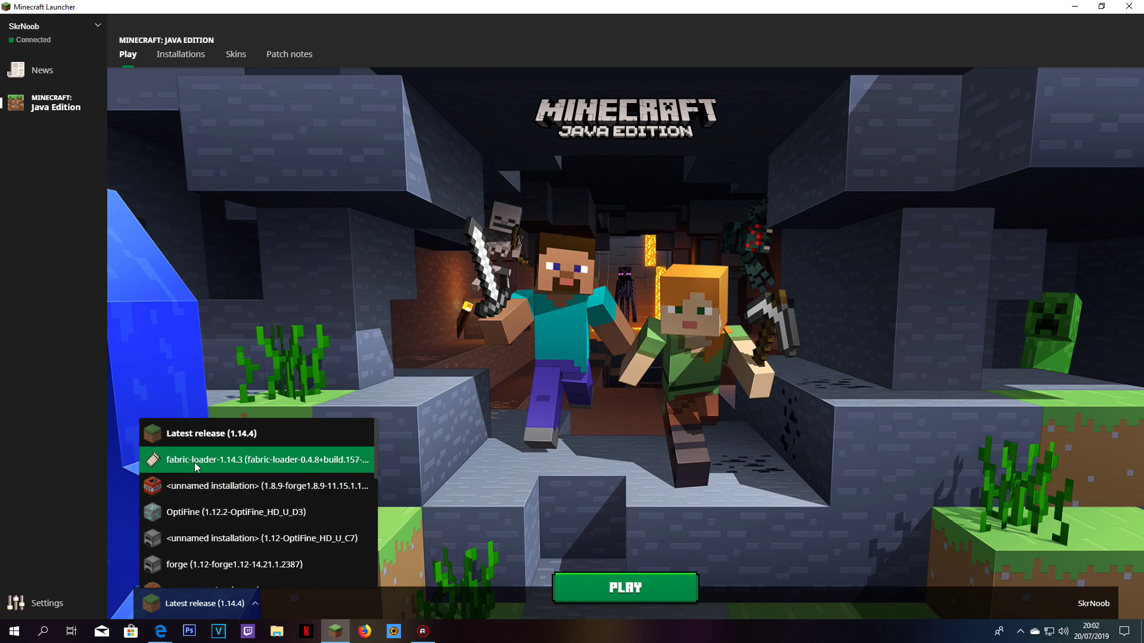
click(240, 465)
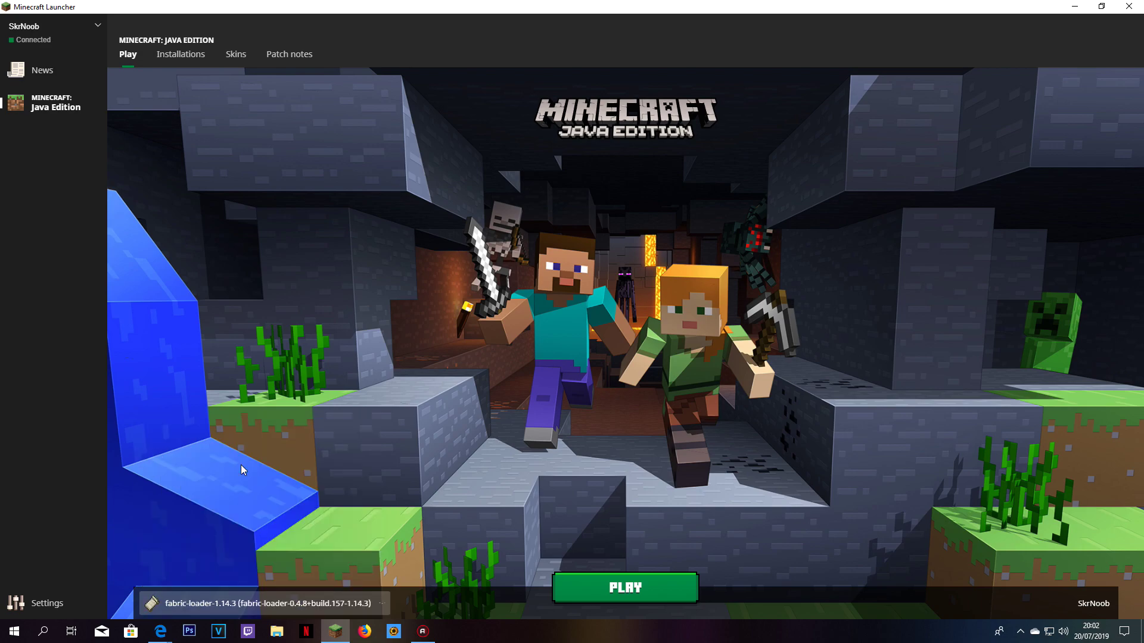
click(232, 606)
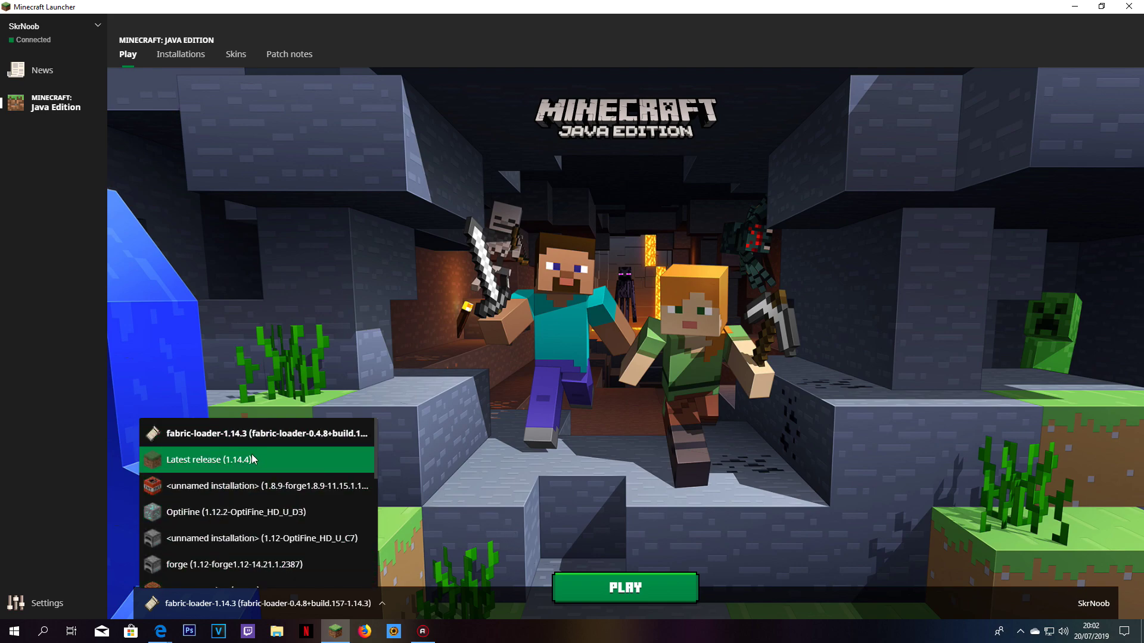
click(496, 561)
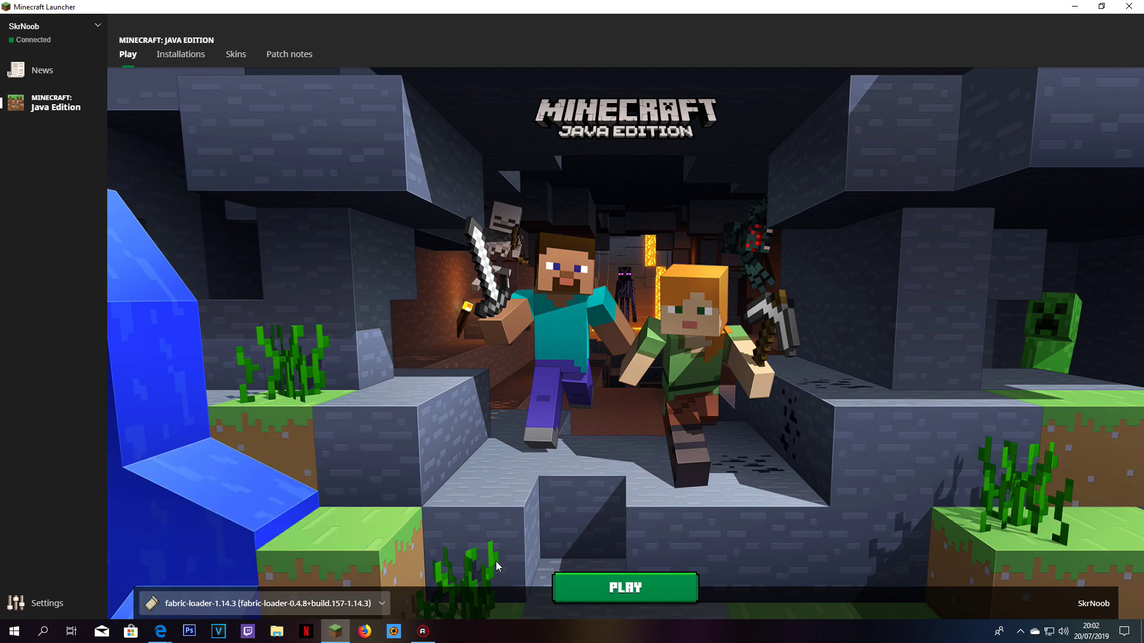
click(596, 594)
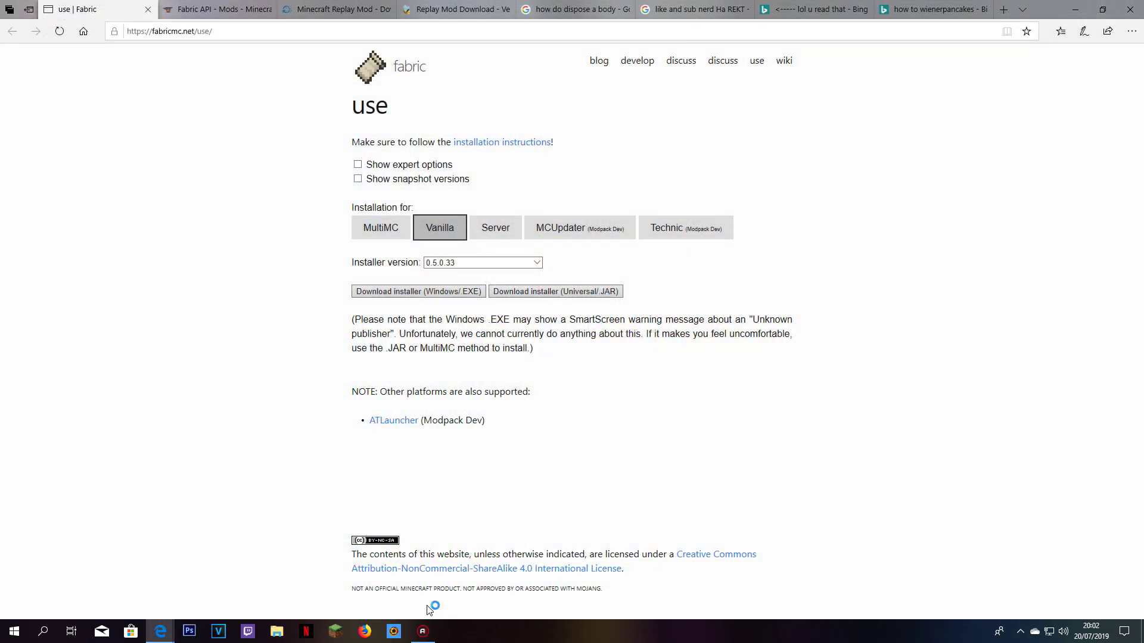
Return to the browser and bring up the file list of the Fabric API mod on CurseForge.
click(230, 4)
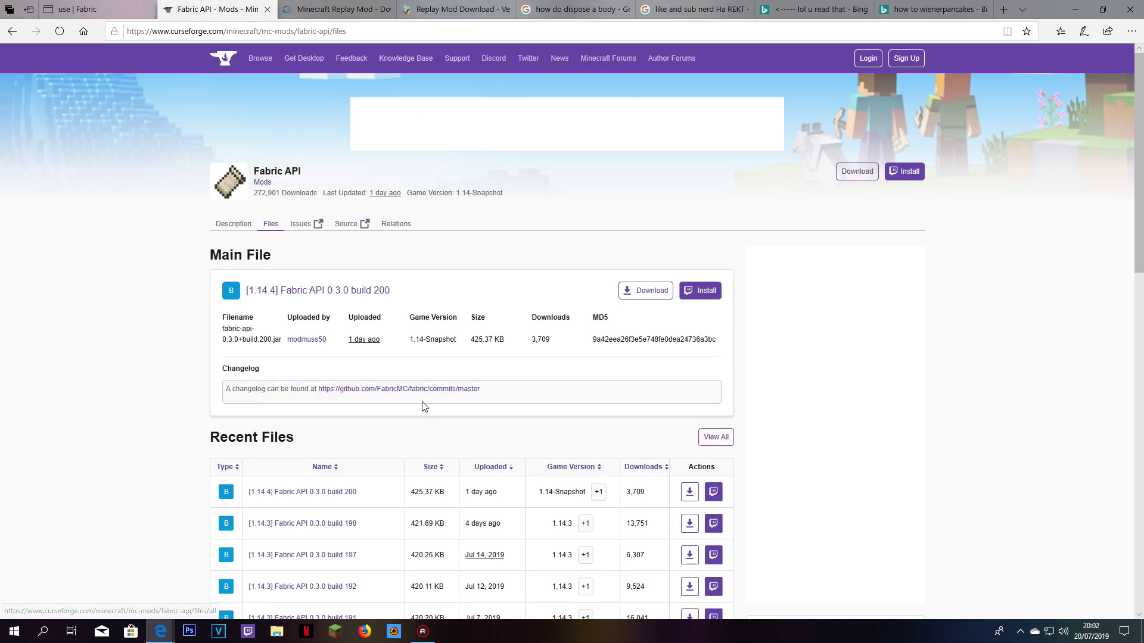
click(354, 8)
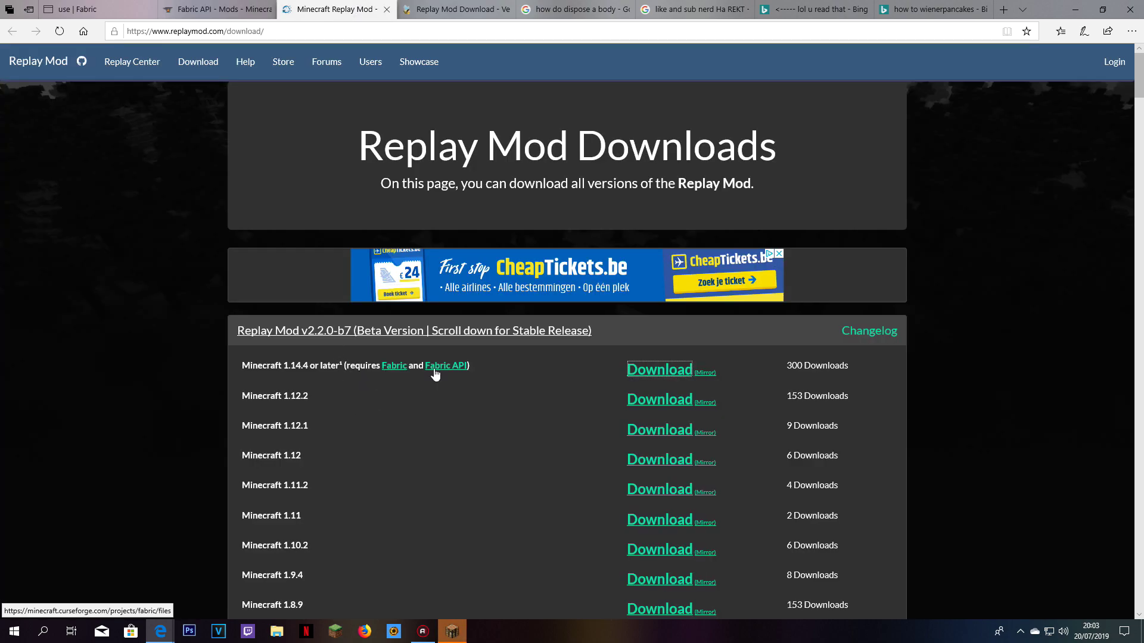
click(444, 9)
click(333, 9)
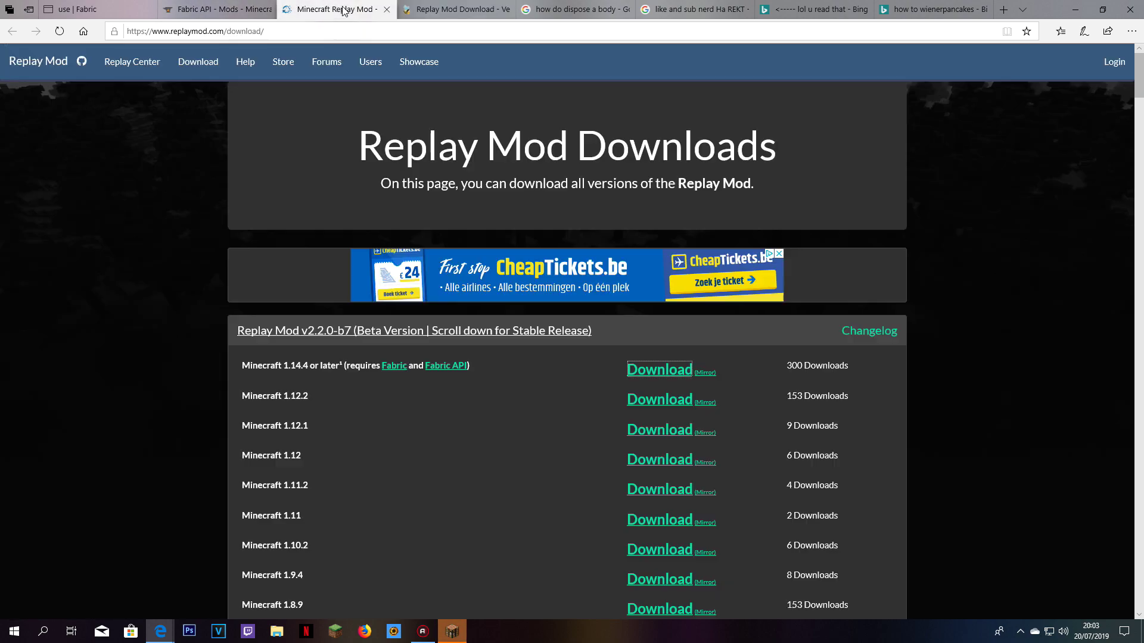
click(204, 9)
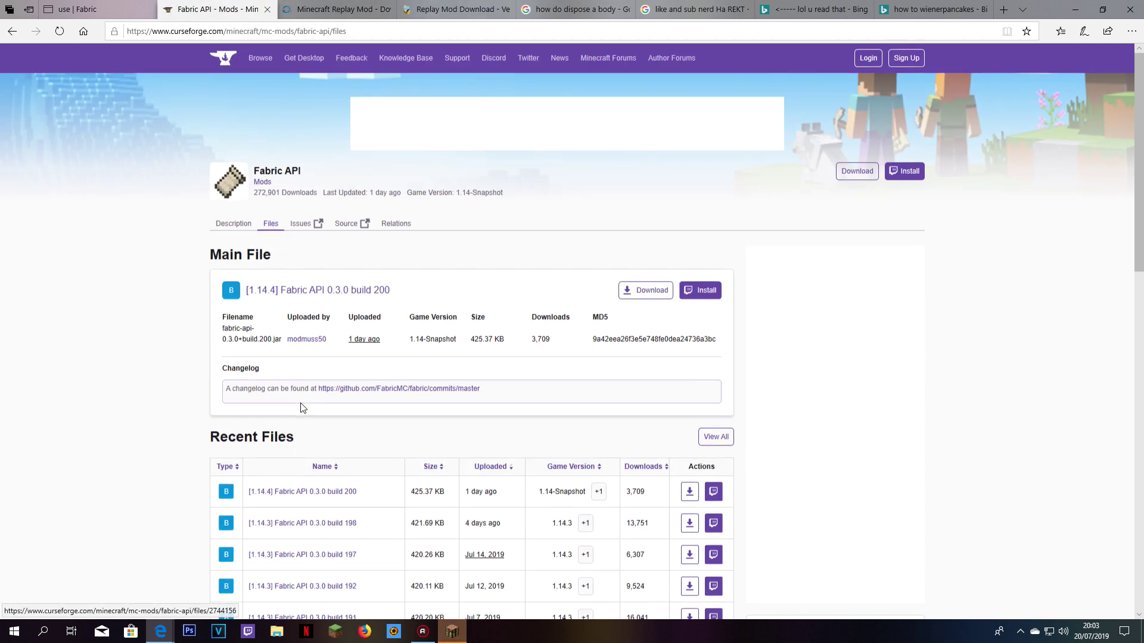
click(230, 228)
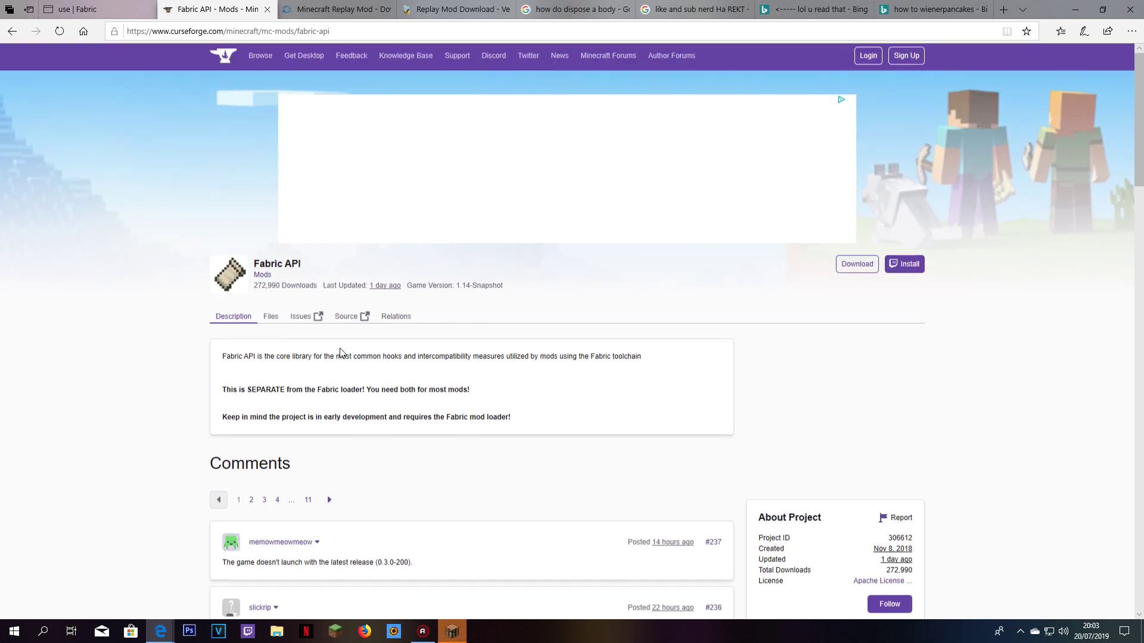
click(266, 319)
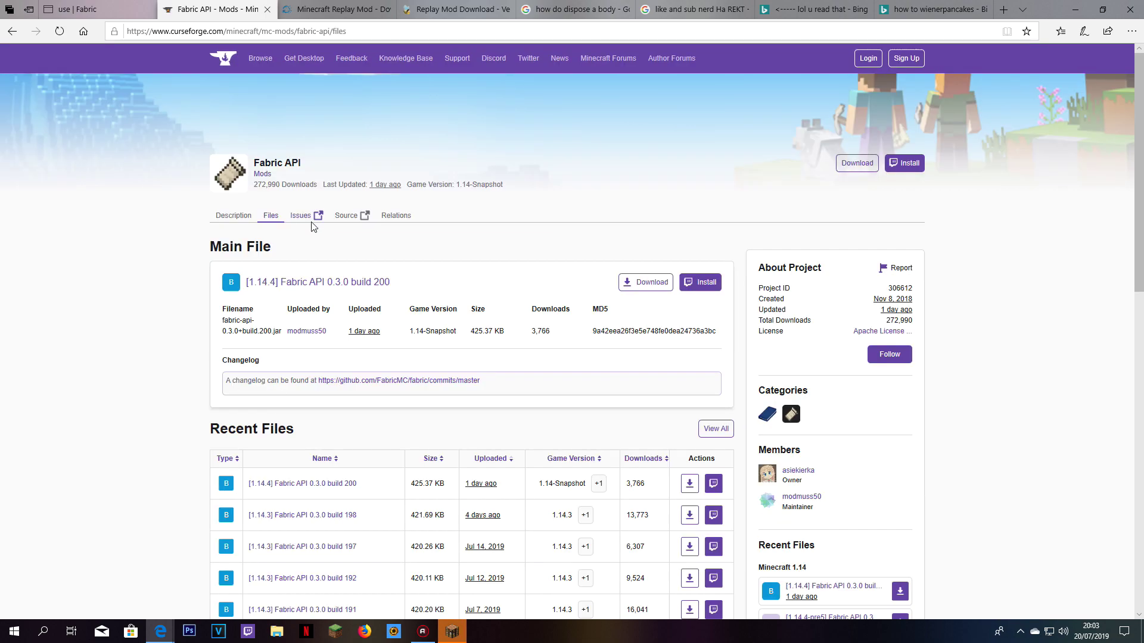
Download the 1.14.3 Fabric API 0.3.0 build 198 and save the .jar file to the desktop (Bureaublad).
scroll(270, 264, down, 5)
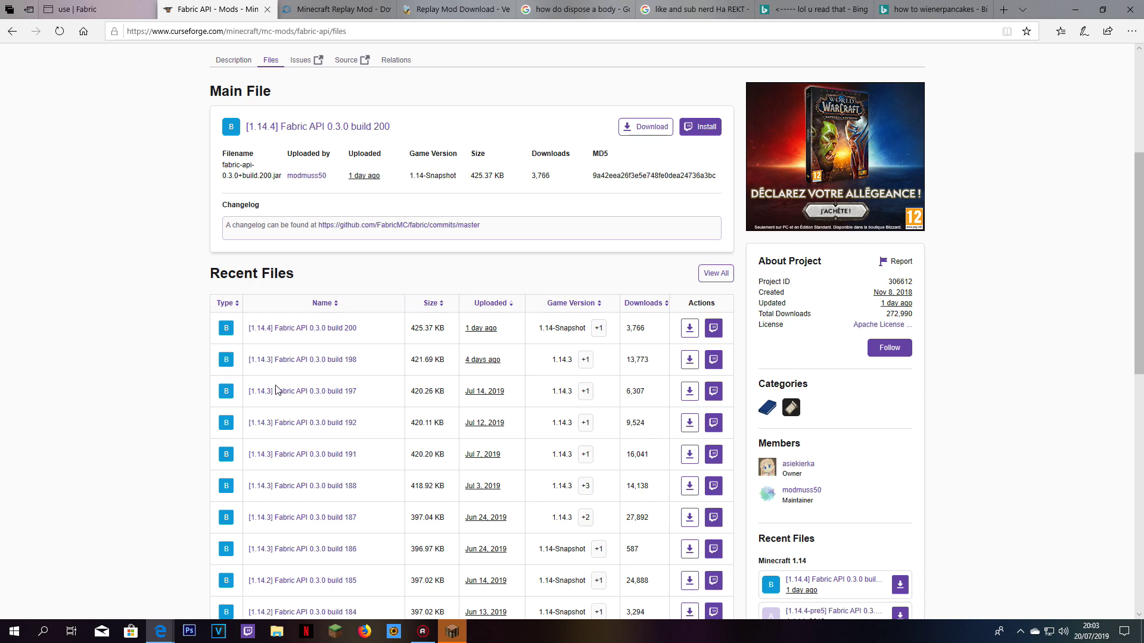
scroll(275, 384, down, 2)
scroll(273, 316, down, 2)
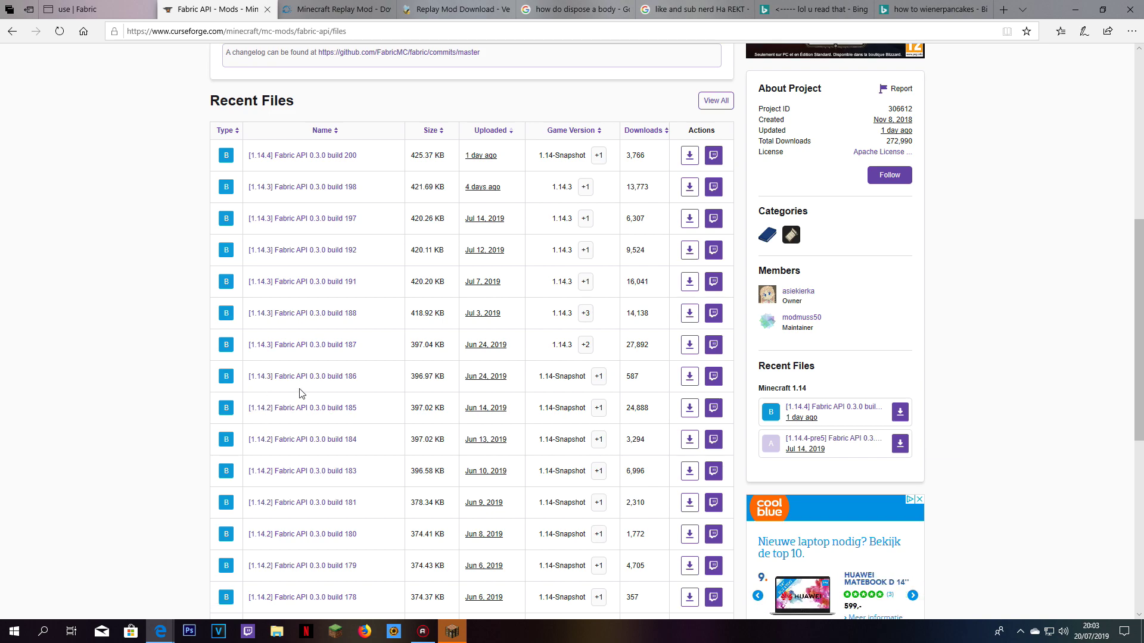
click(278, 379)
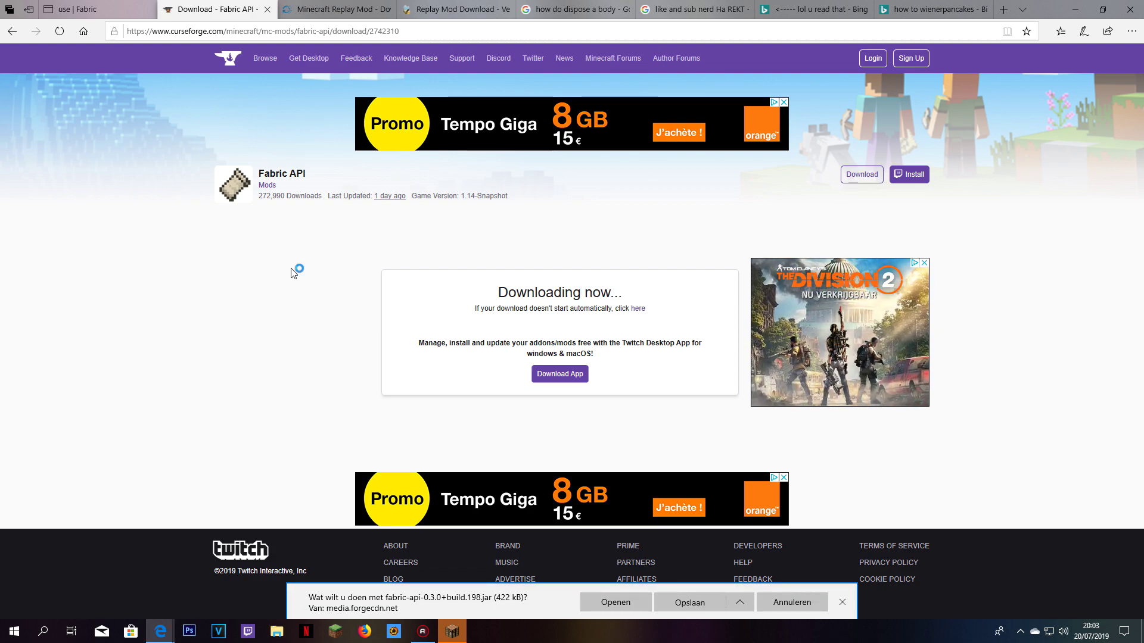
click(740, 604)
click(690, 584)
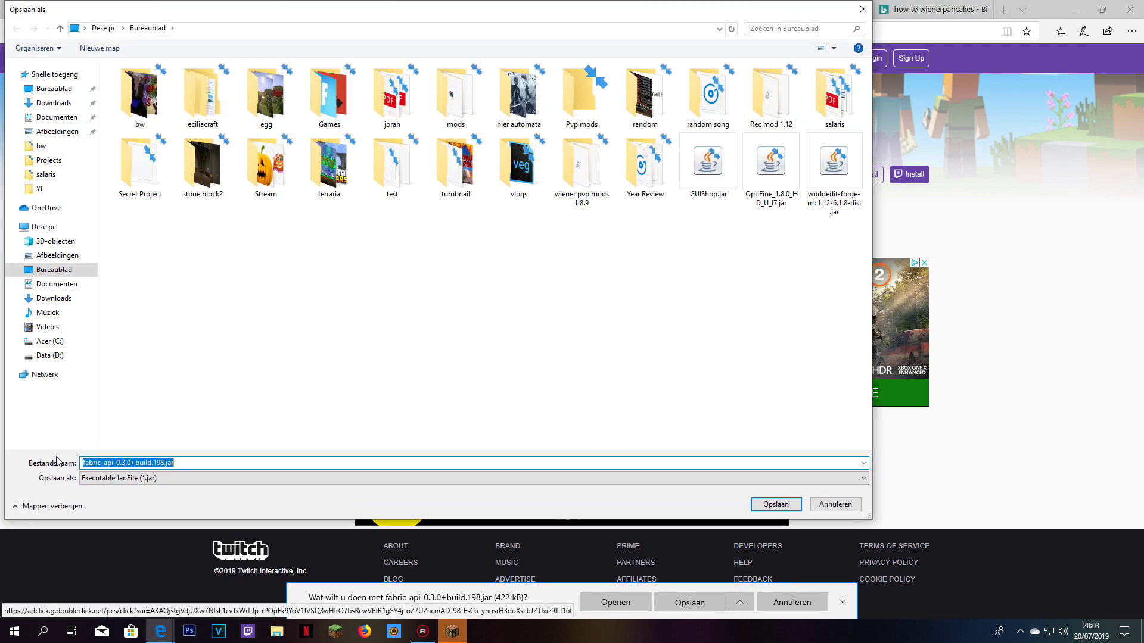
click(54, 269)
click(775, 504)
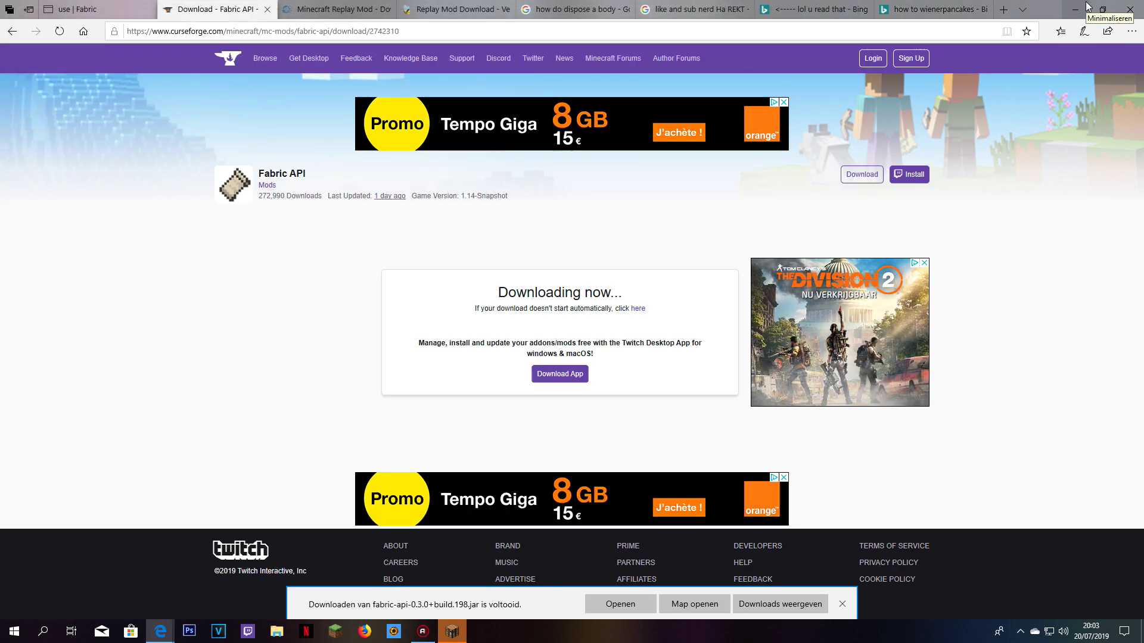
Minimize the browser, close the running Minecraft 1.14.3 game, and place the fabric-api build 198 .jar in an open area of the desktop.
click(1087, 6)
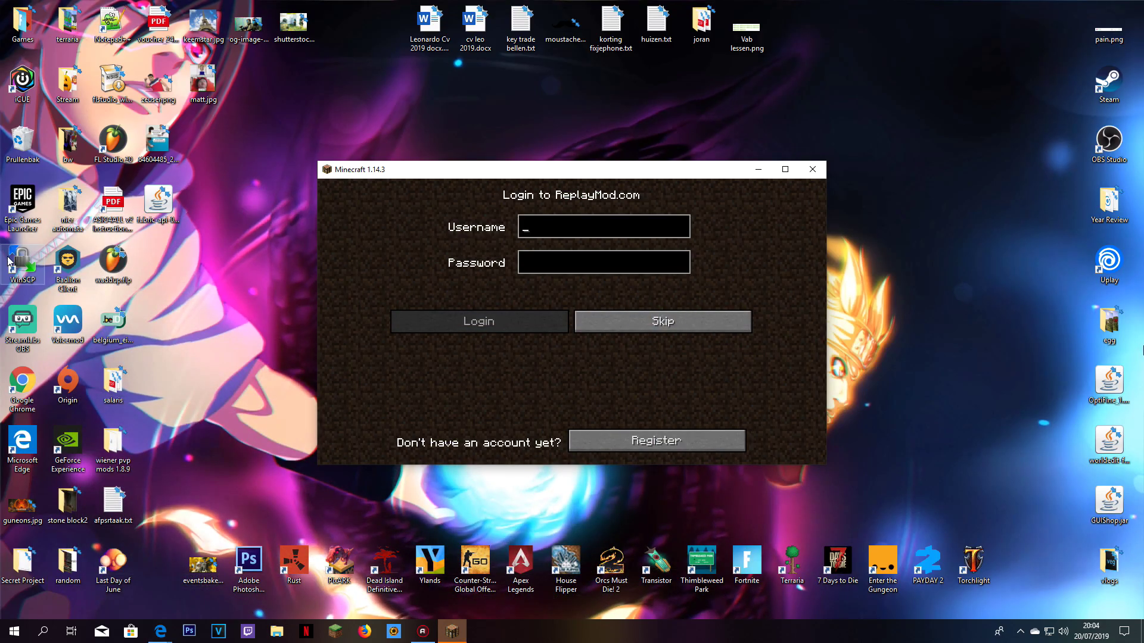
drag(517, 122, 517, 124)
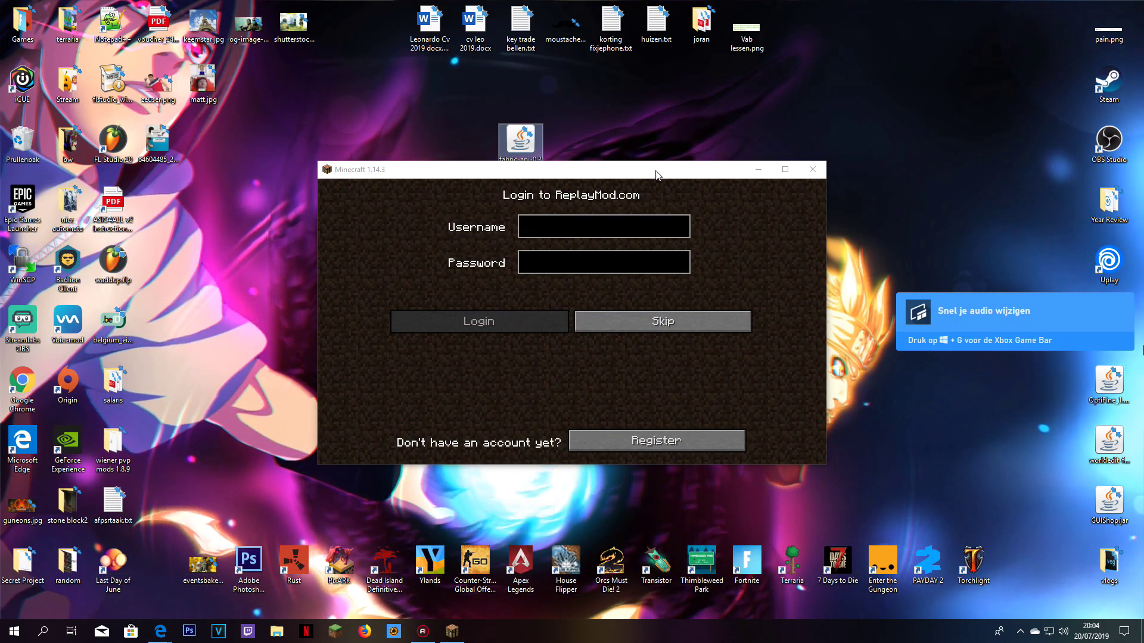
click(814, 174)
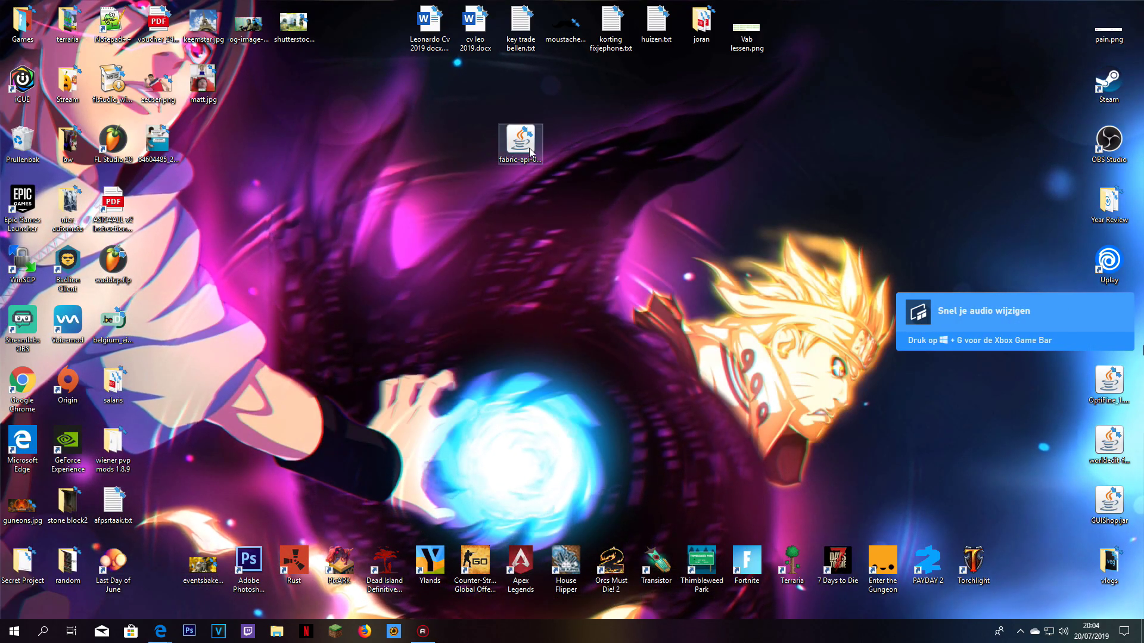
drag(520, 143, 522, 292)
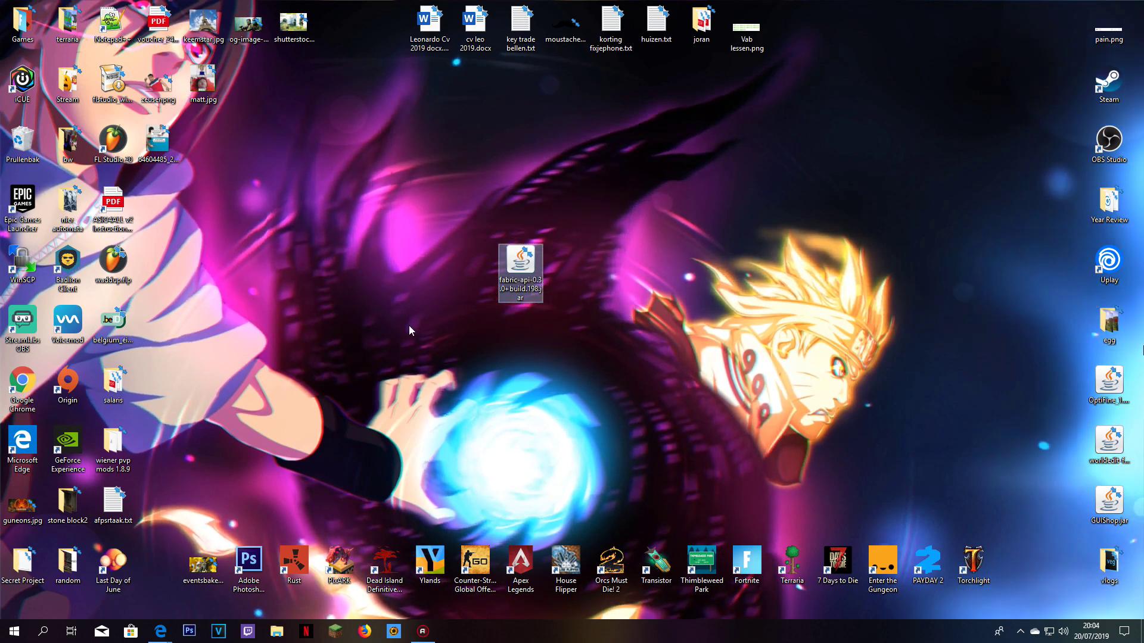
drag(515, 279, 563, 280)
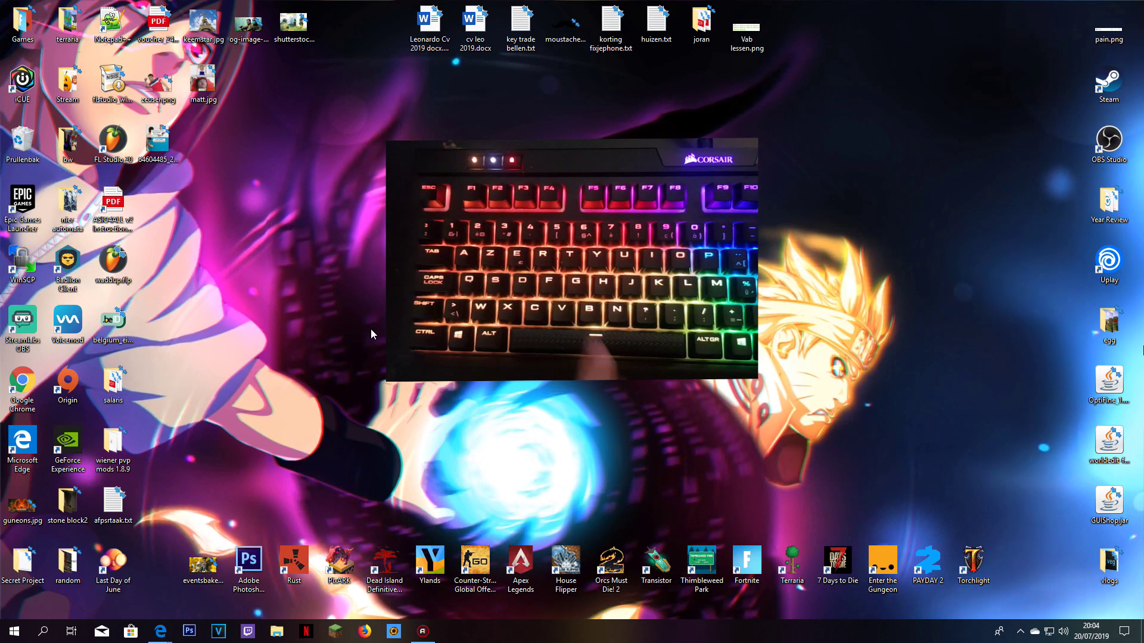
Open the Roaming folder by running %appdata% from the Windows Run dialog.
key(super+r)
drag(92, 486, 482, 163)
click(447, 222)
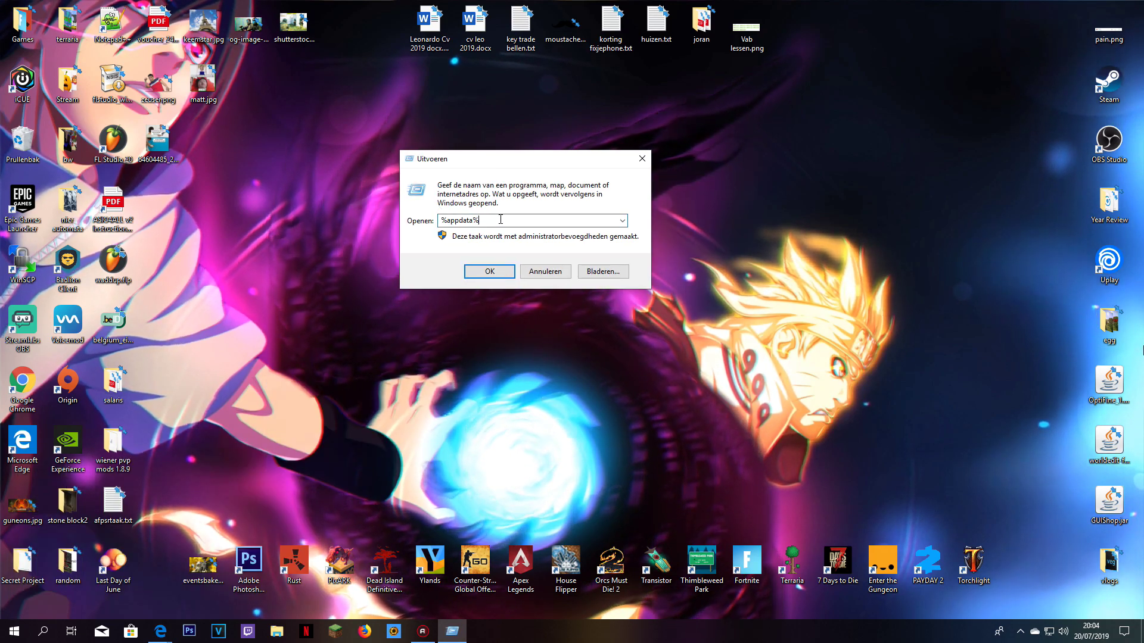
double_click(447, 222)
click(469, 219)
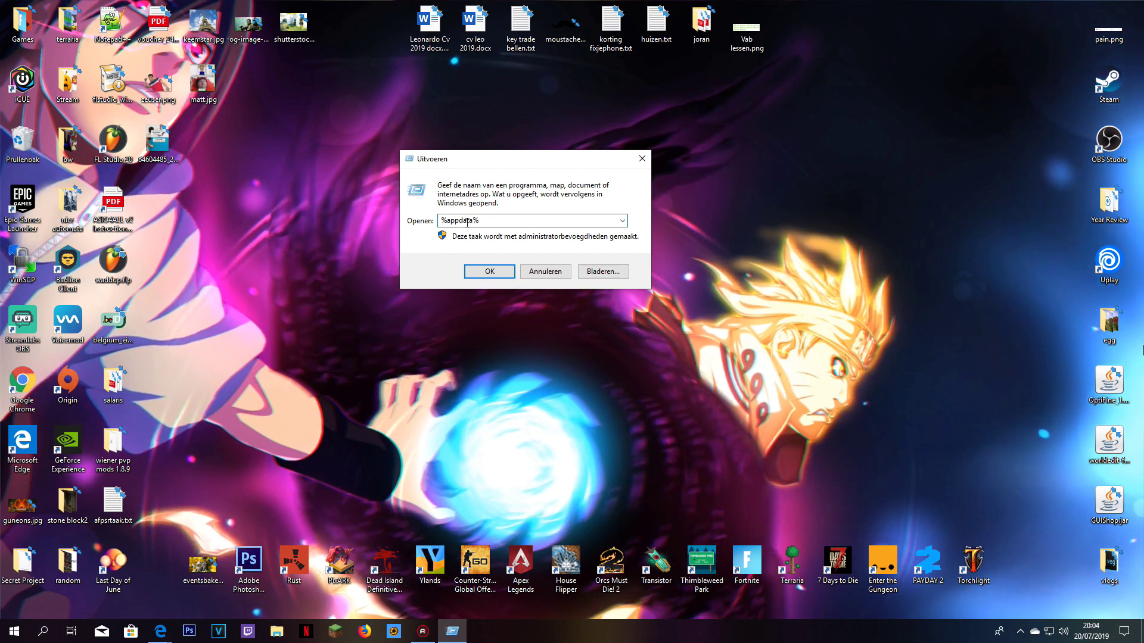
double_click(495, 221)
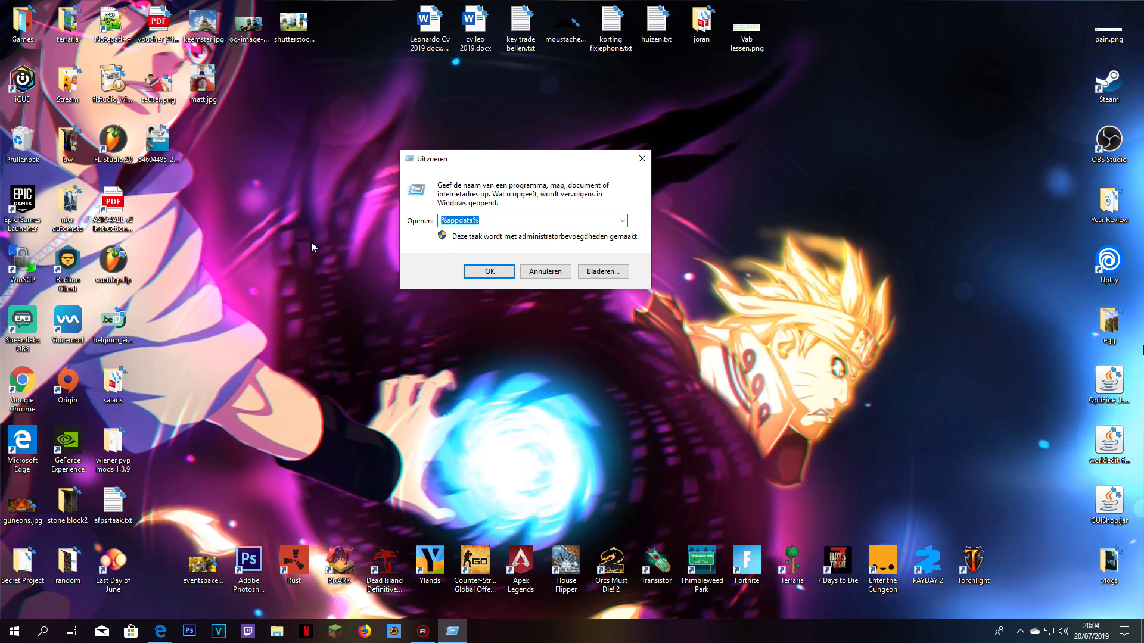
click(489, 271)
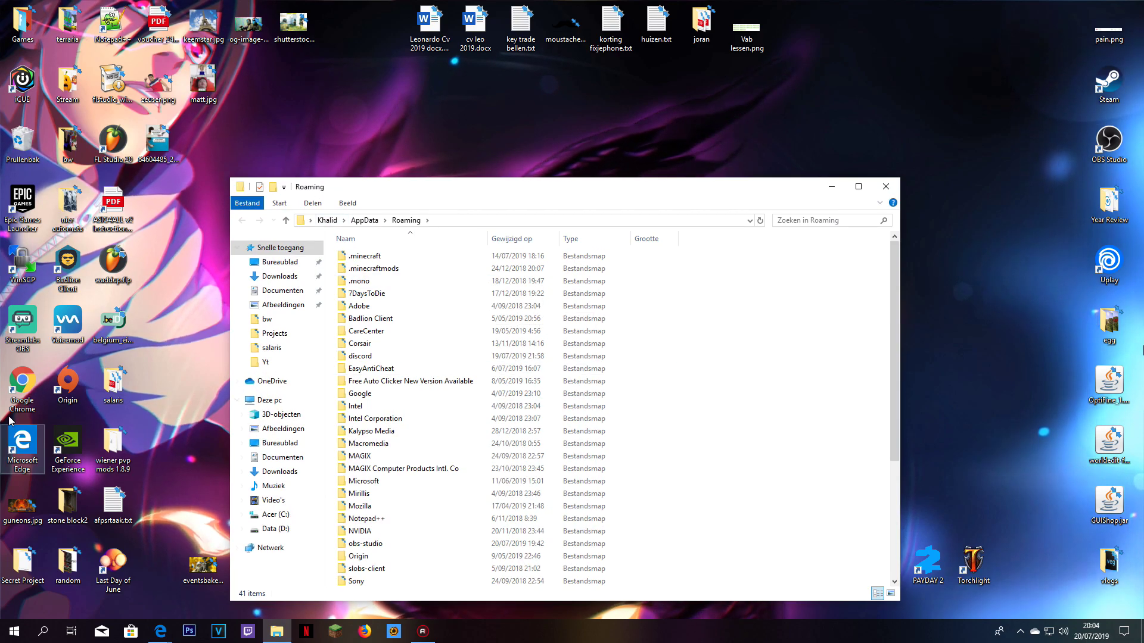
Go into the .minecraft folder and open its Mods subfolder.
drag(345, 185, 406, 94)
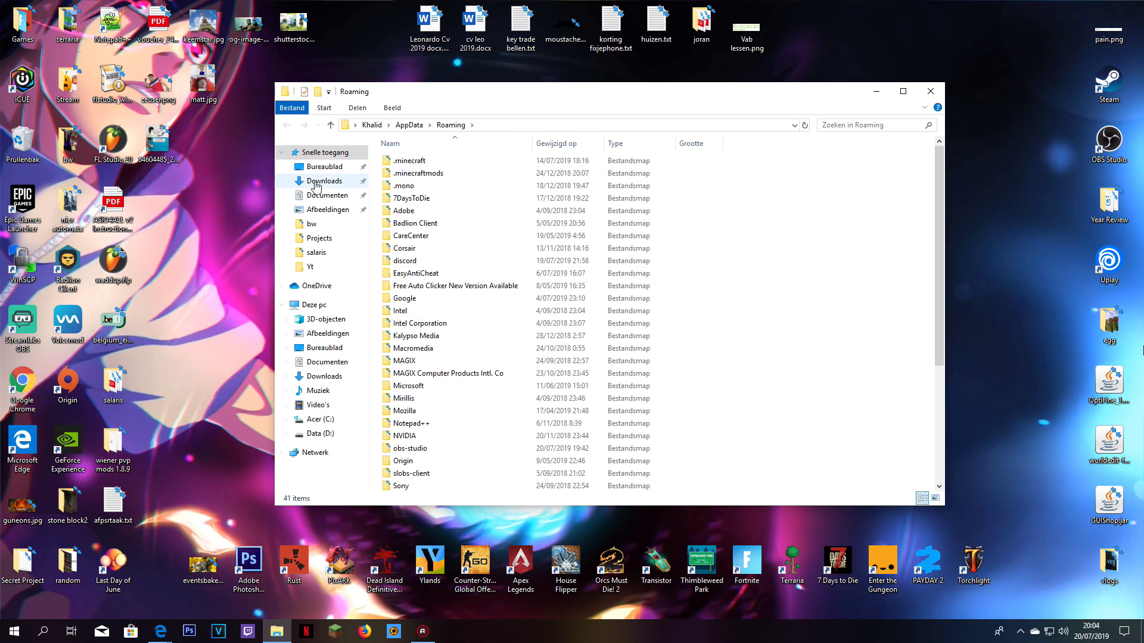
double_click(418, 162)
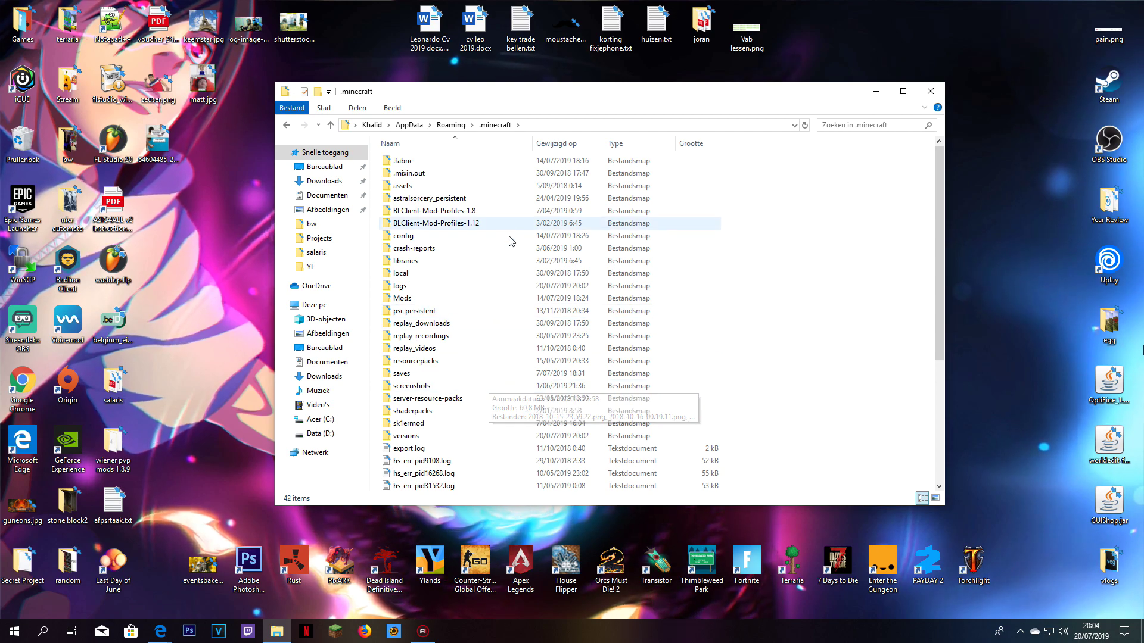
click(493, 304)
double_click(493, 307)
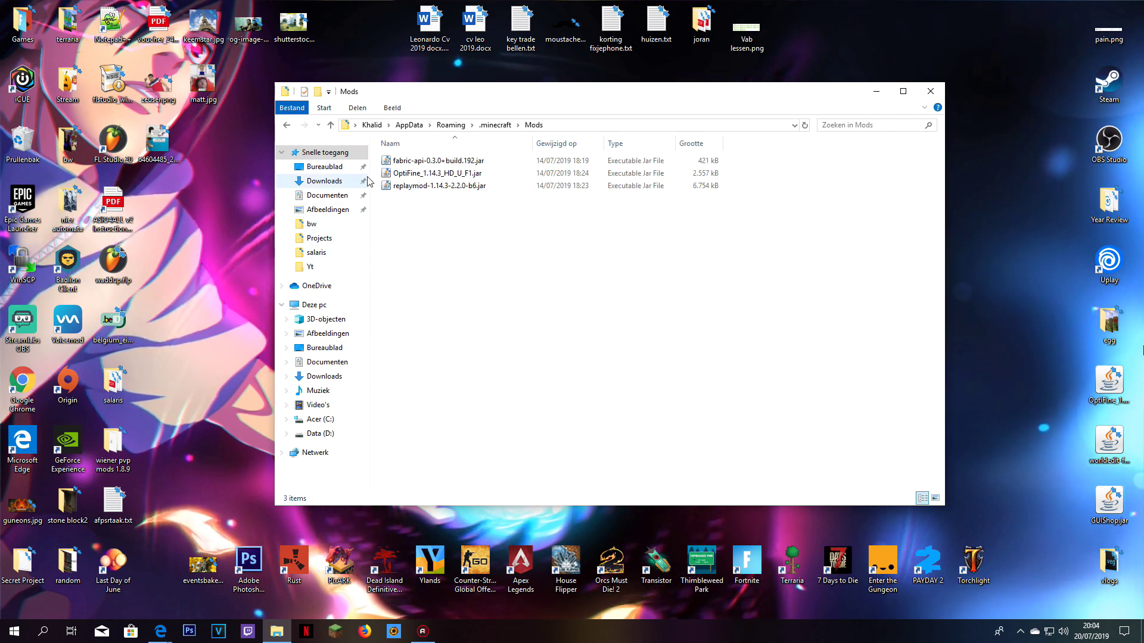
Move fabric-api-0.3.0+build.198.jar from the desktop into the Mods folder.
drag(468, 95, 610, 375)
drag(492, 278, 447, 145)
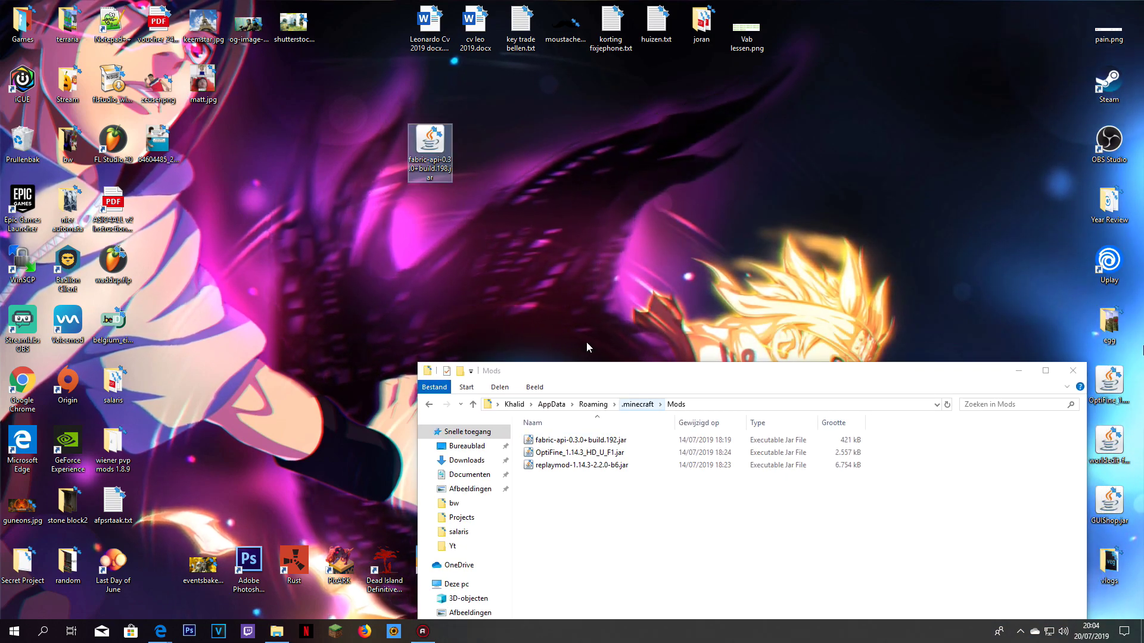
drag(627, 376, 722, 162)
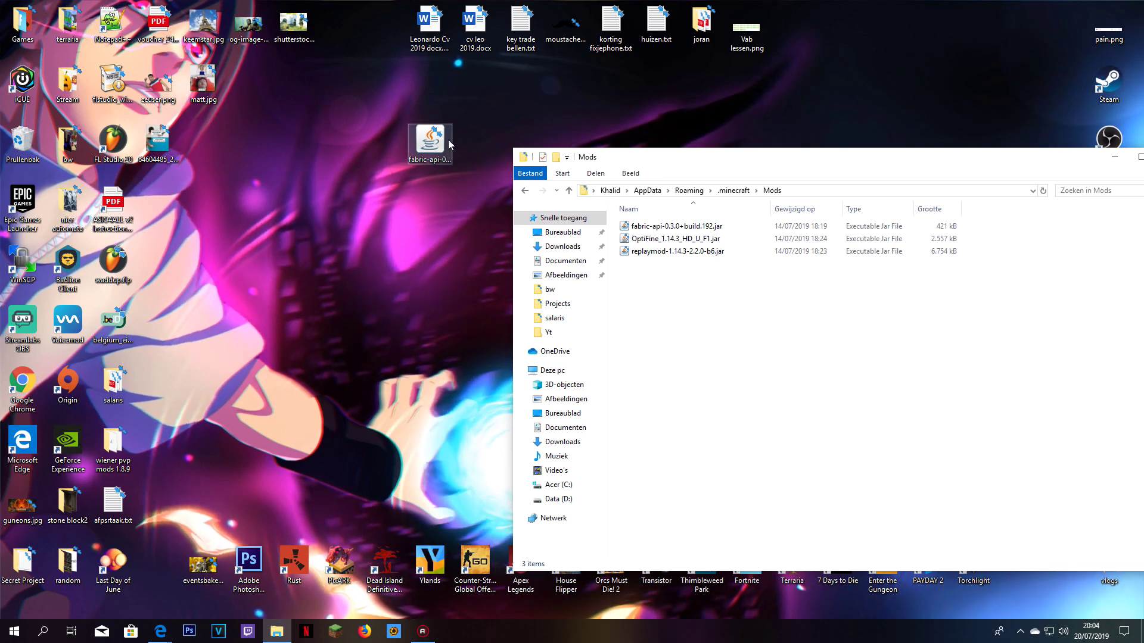
drag(430, 152, 753, 327)
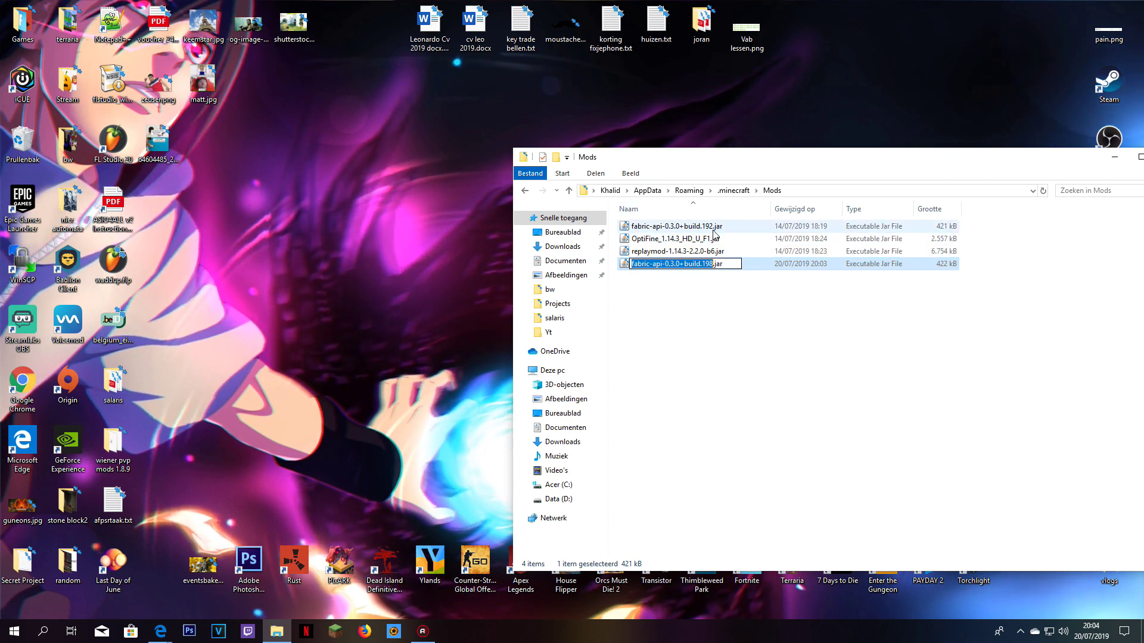
Delete the old fabric-api-0.3.0+build.192.jar from the Mods folder and minimize the folder window.
click(719, 278)
click(696, 228)
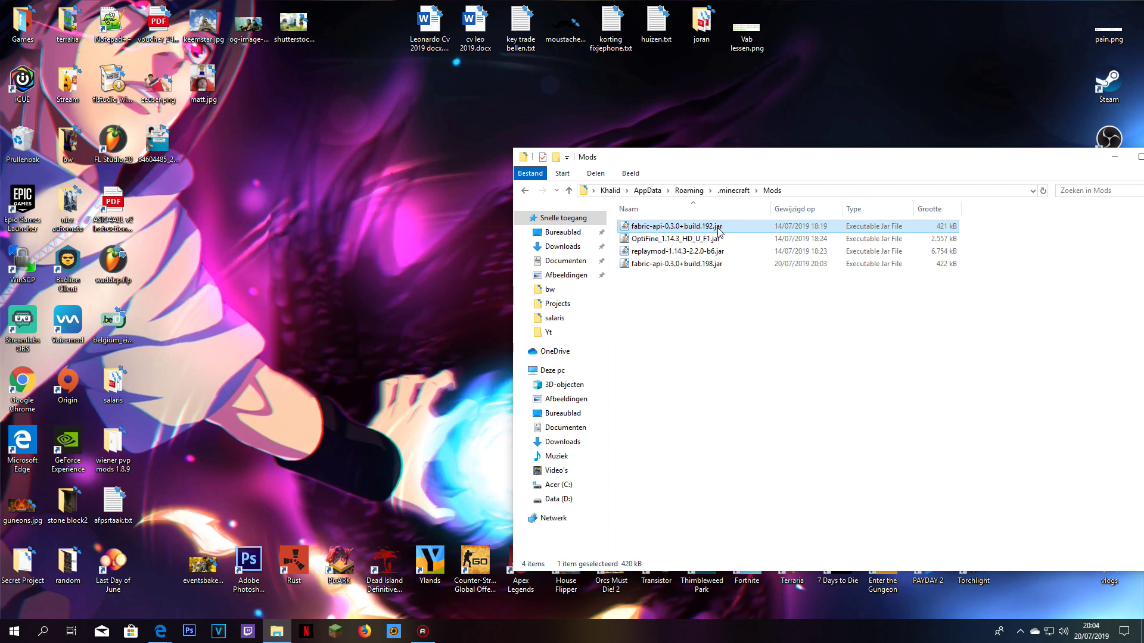
key(Delete)
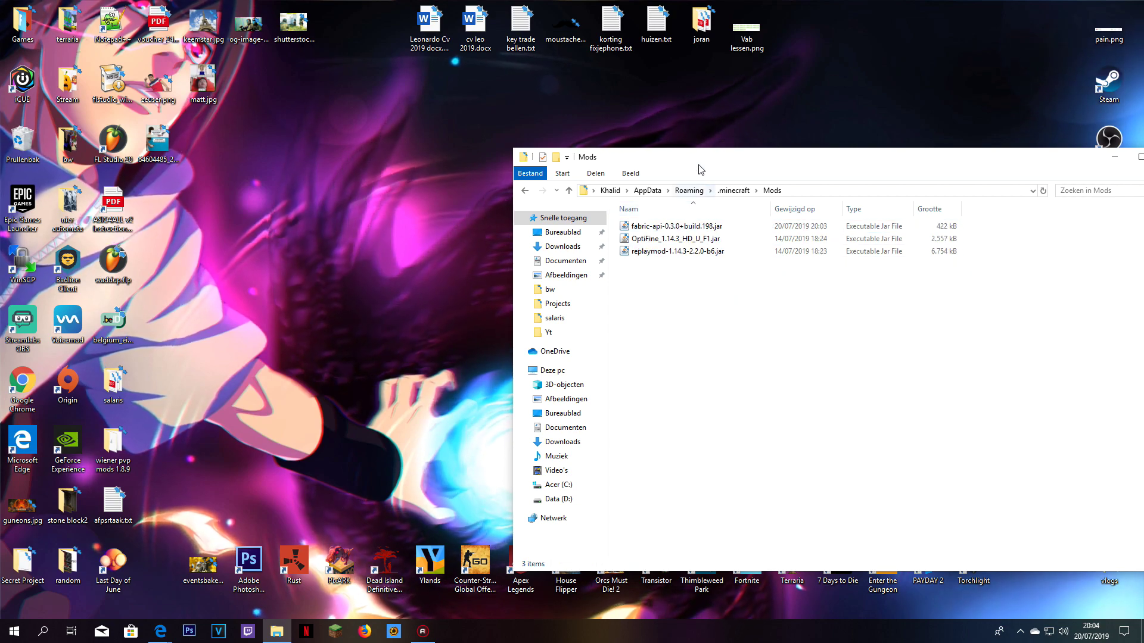
drag(698, 162, 399, 170)
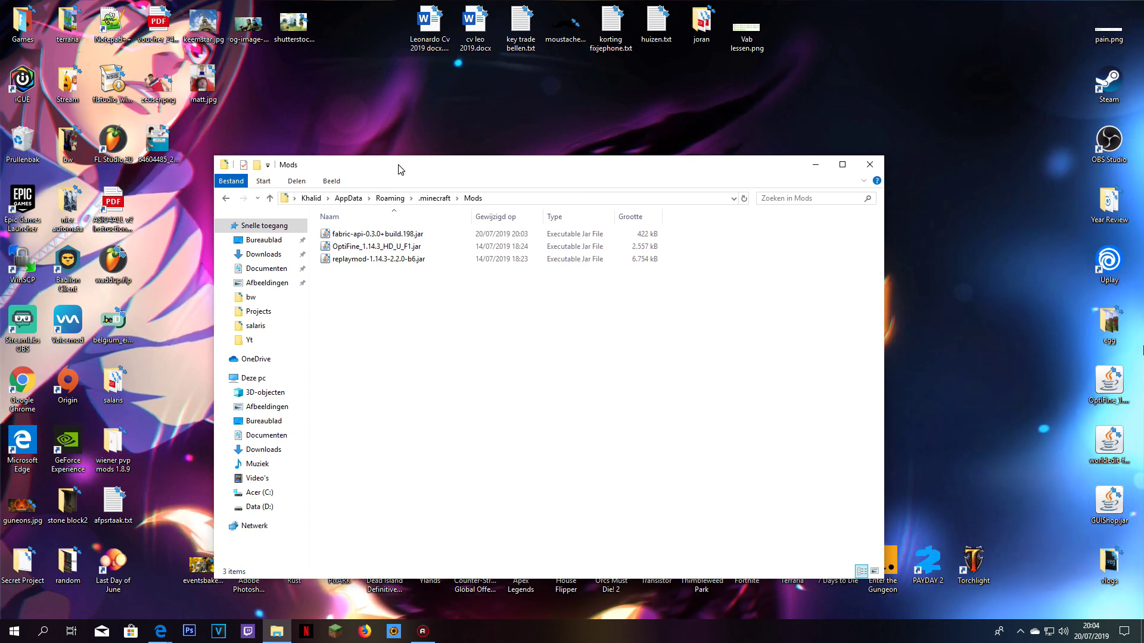
click(815, 165)
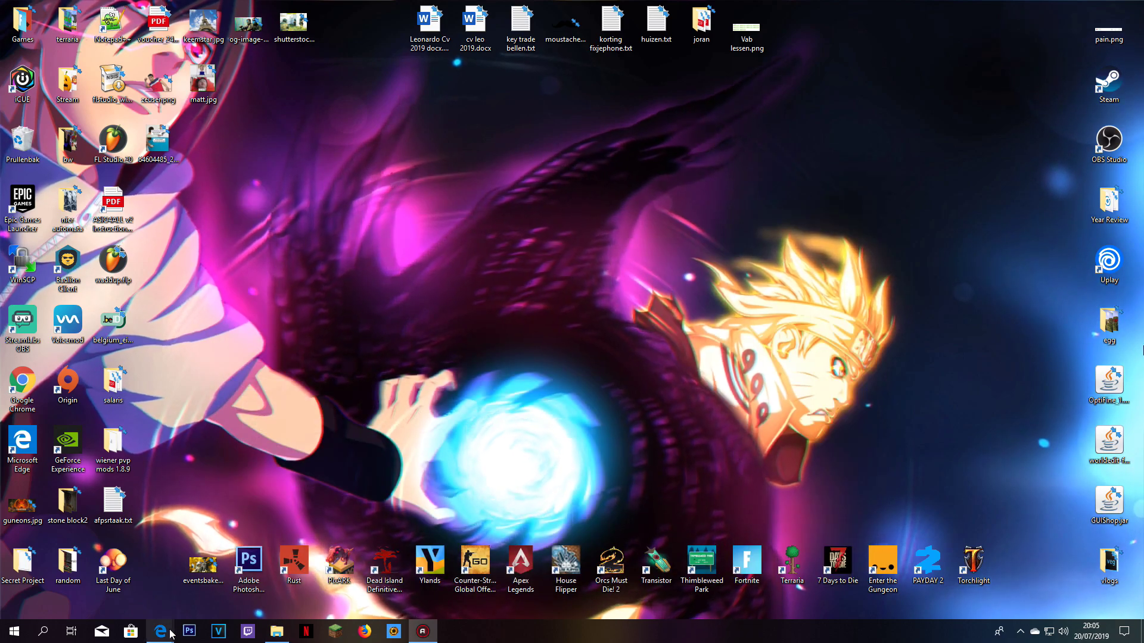
click(284, 630)
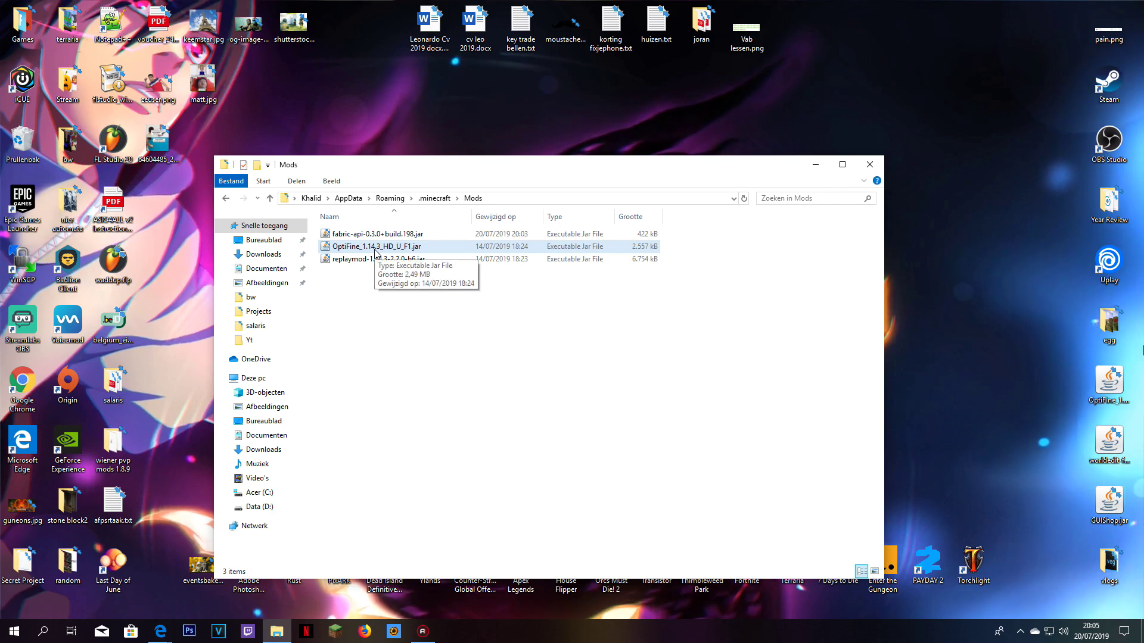
click(817, 165)
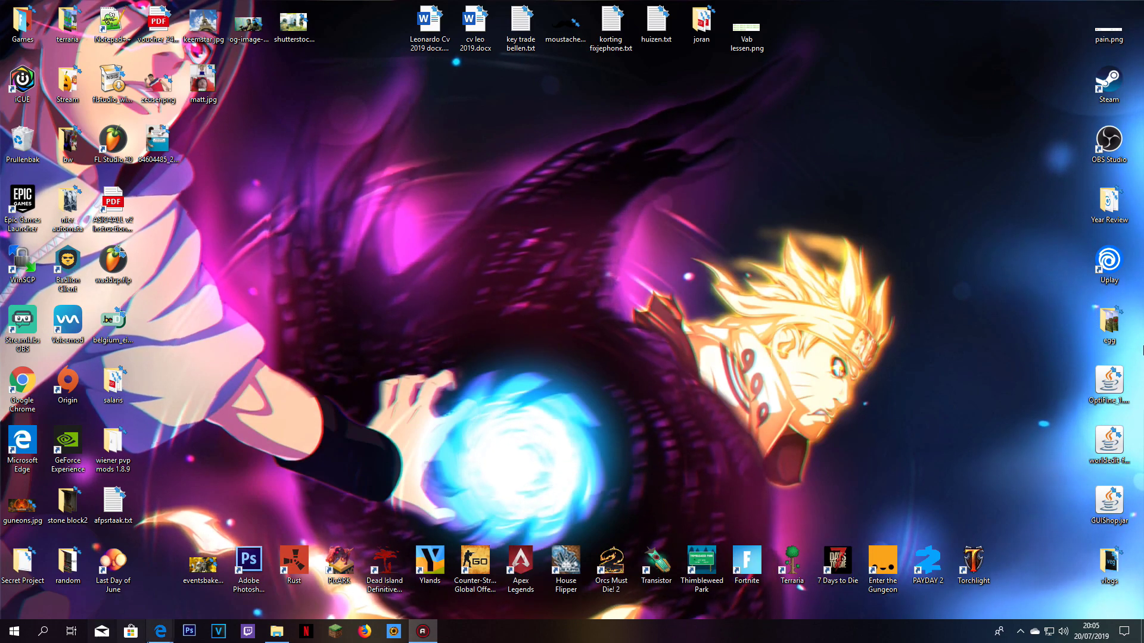
click(271, 636)
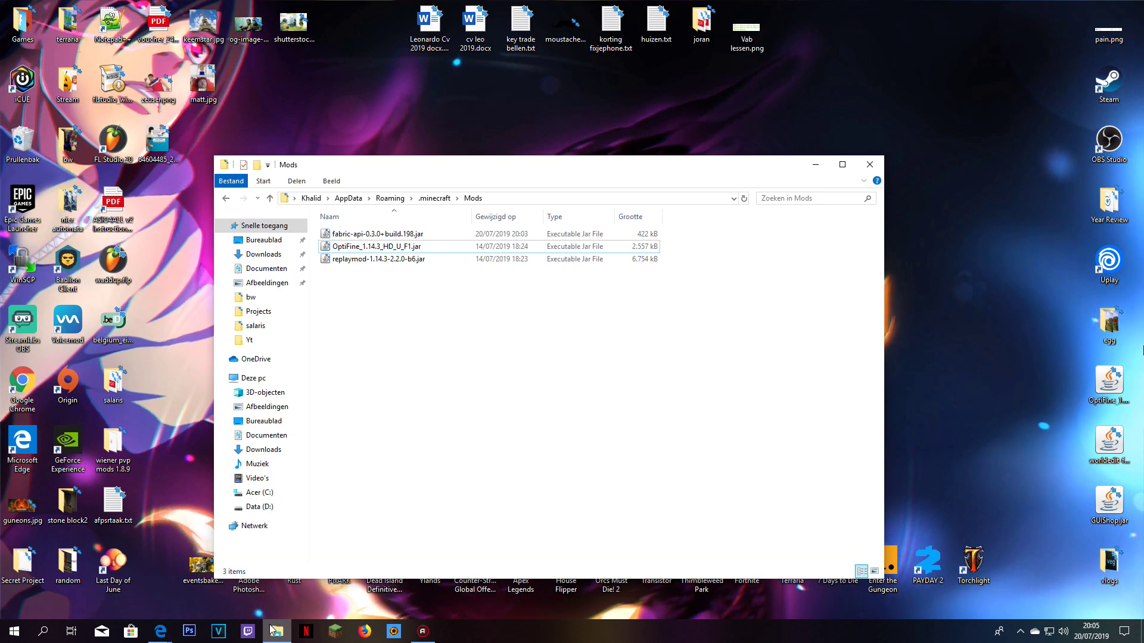
click(276, 640)
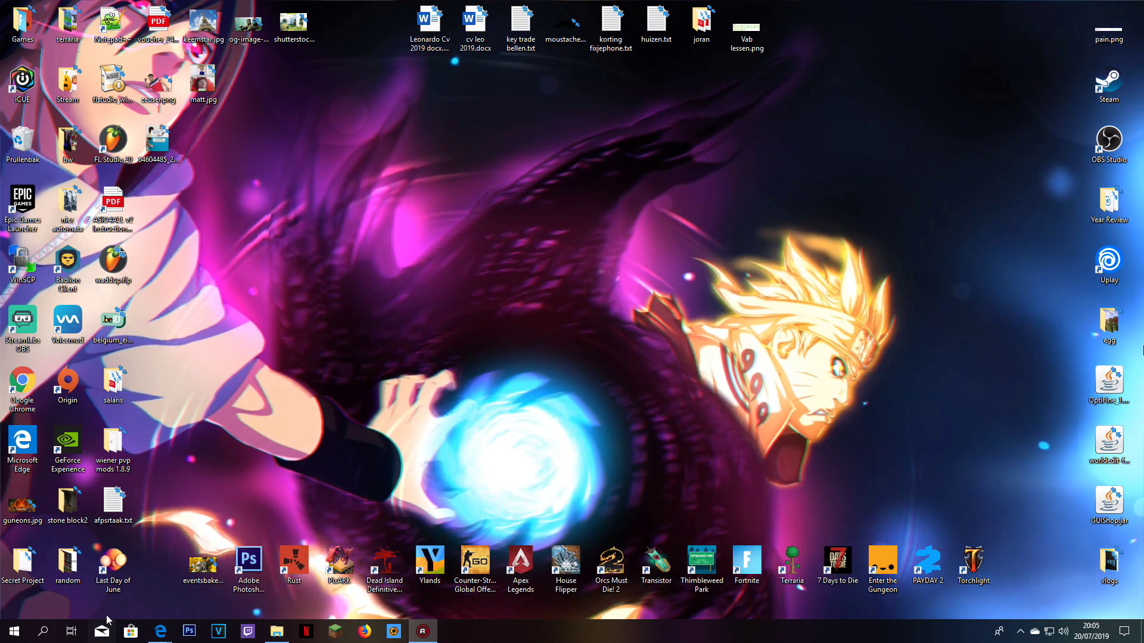
Switch to the browser, bring up the Replay Mod Downloads page, and dismiss the finished Fabric API download notification.
mouse_move(160, 633)
click(178, 574)
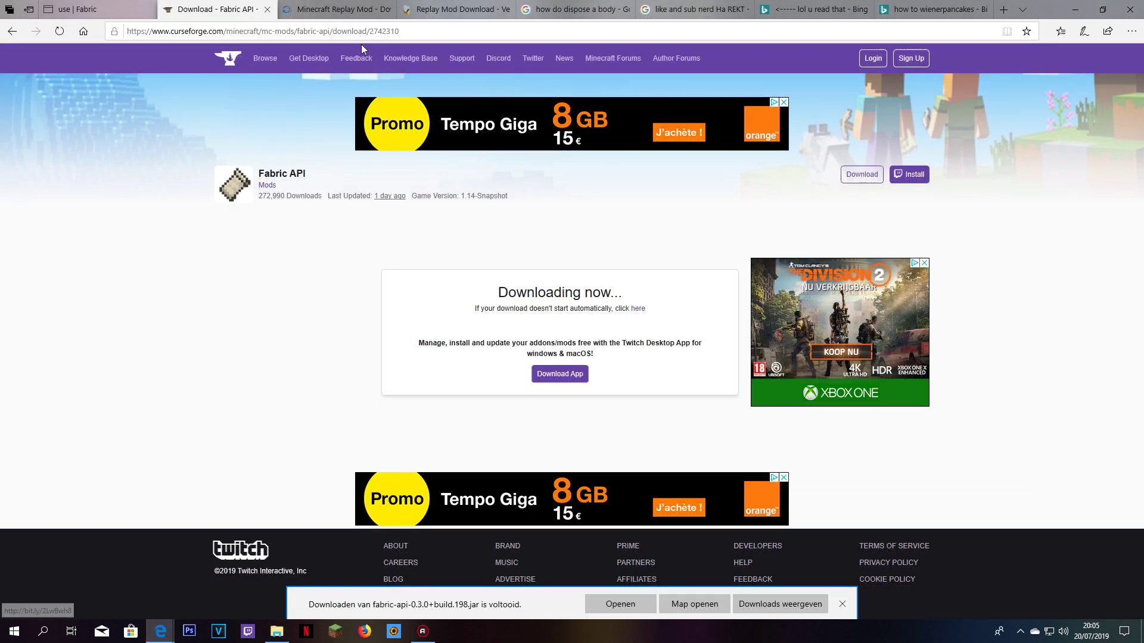
click(359, 6)
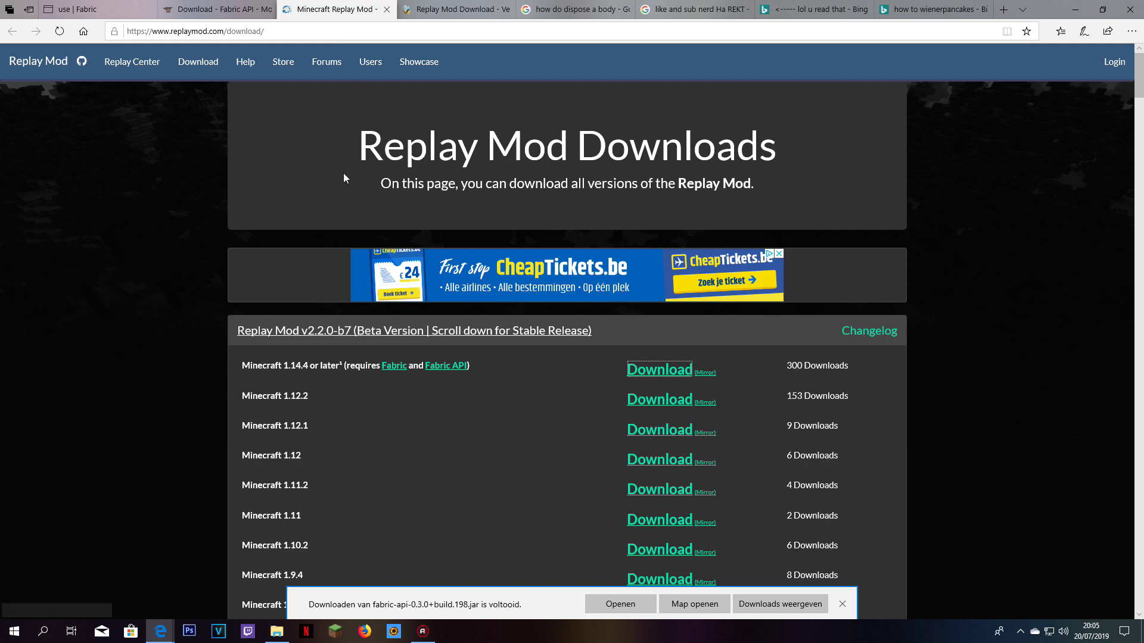
click(843, 605)
scroll(717, 436, down, 3)
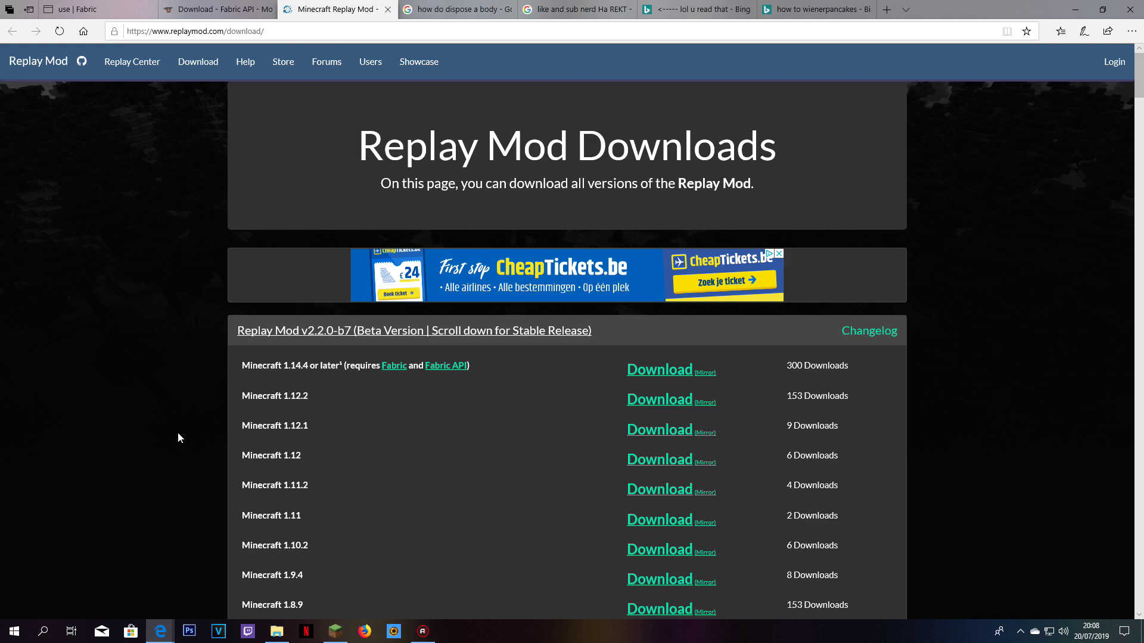
Start the download of Replay Mod v1.14.3-2.2.0-b6 from the All Versions list and get through the adf.ly page, denying its notification request.
scroll(243, 403, down, 10)
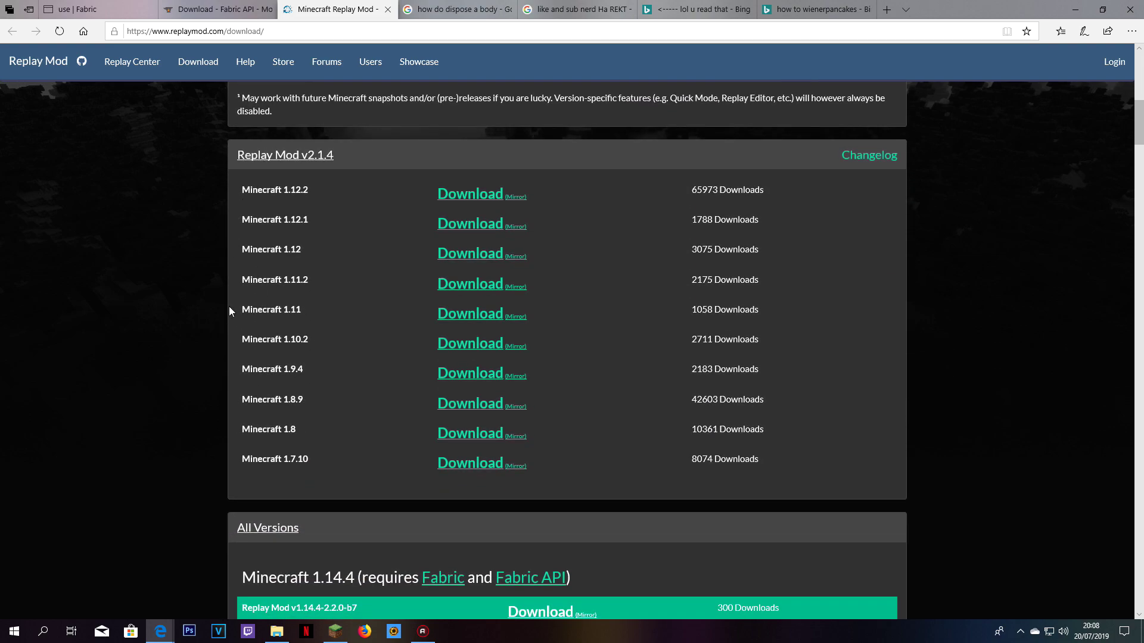
scroll(231, 311, down, 6)
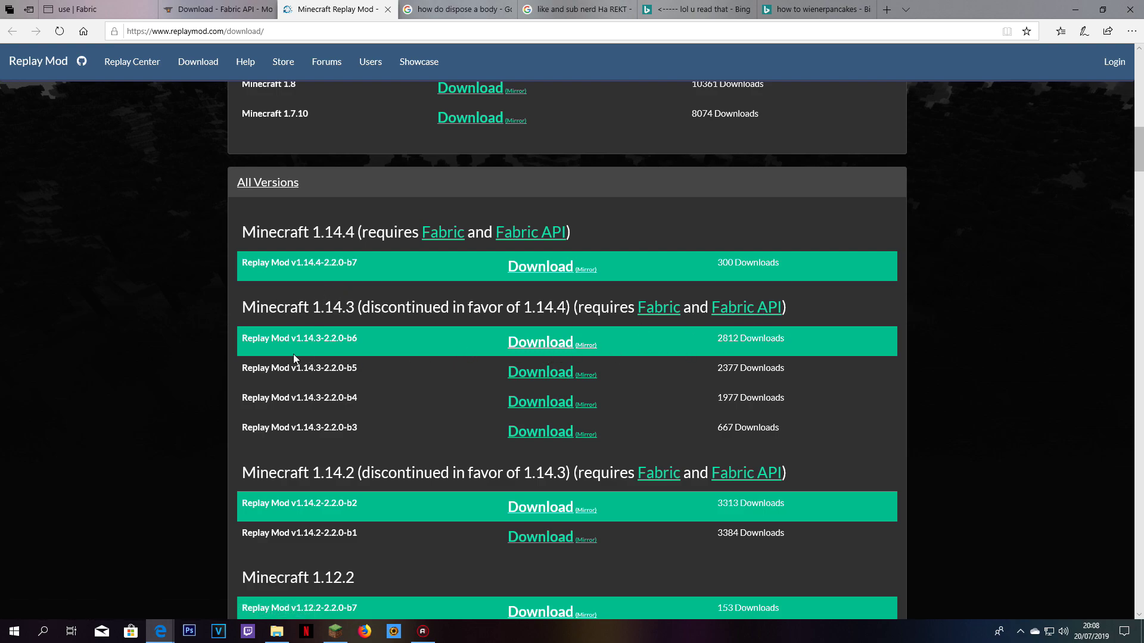
click(552, 344)
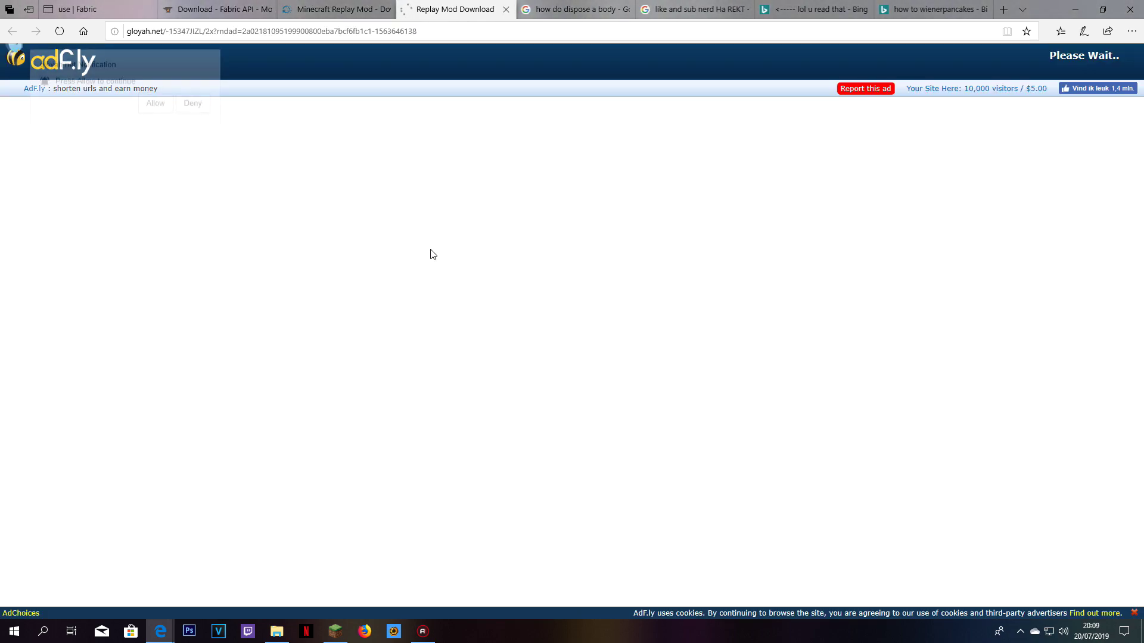
click(205, 106)
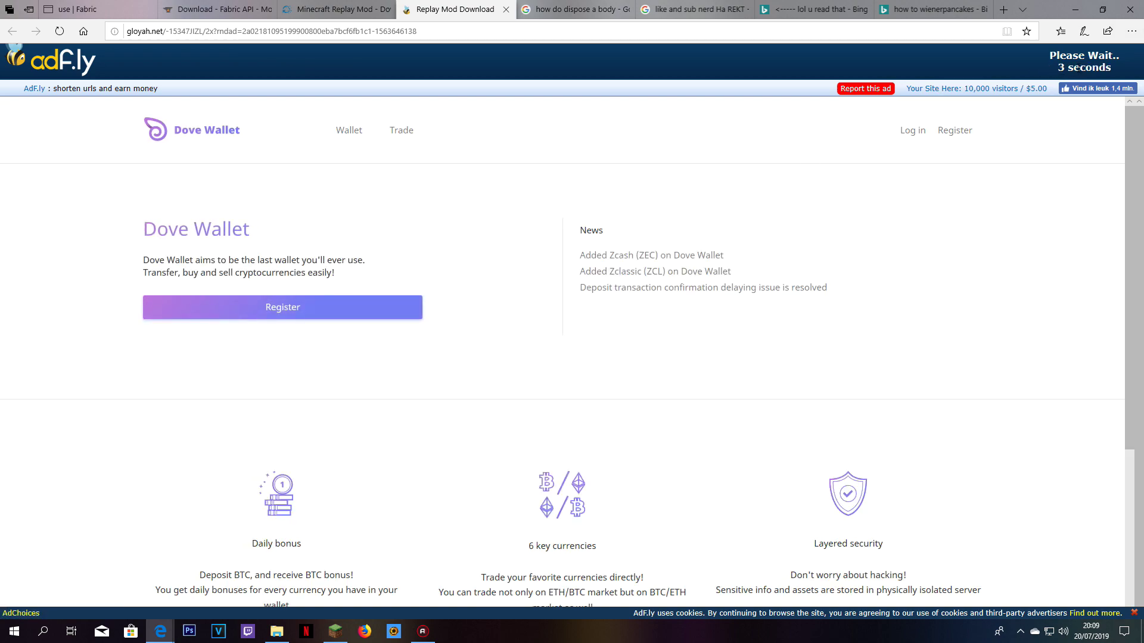
click(298, 169)
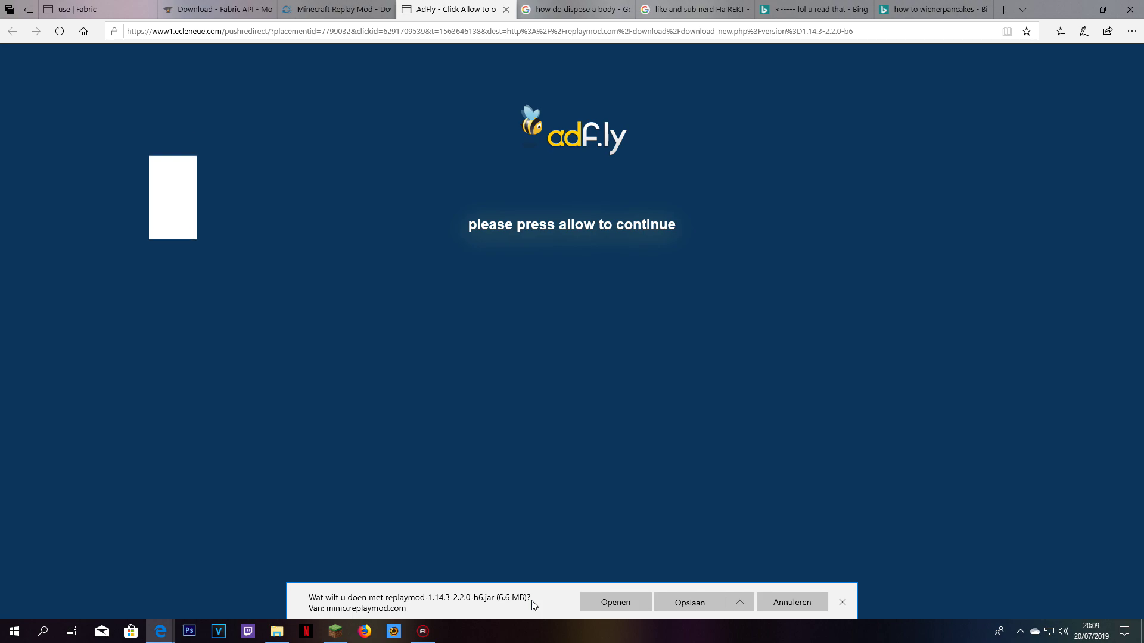
Save replaymod-1.14.3-2.2.0-b6.jar to the desktop (Bureaublad) and show the desktop to reach the file.
click(739, 602)
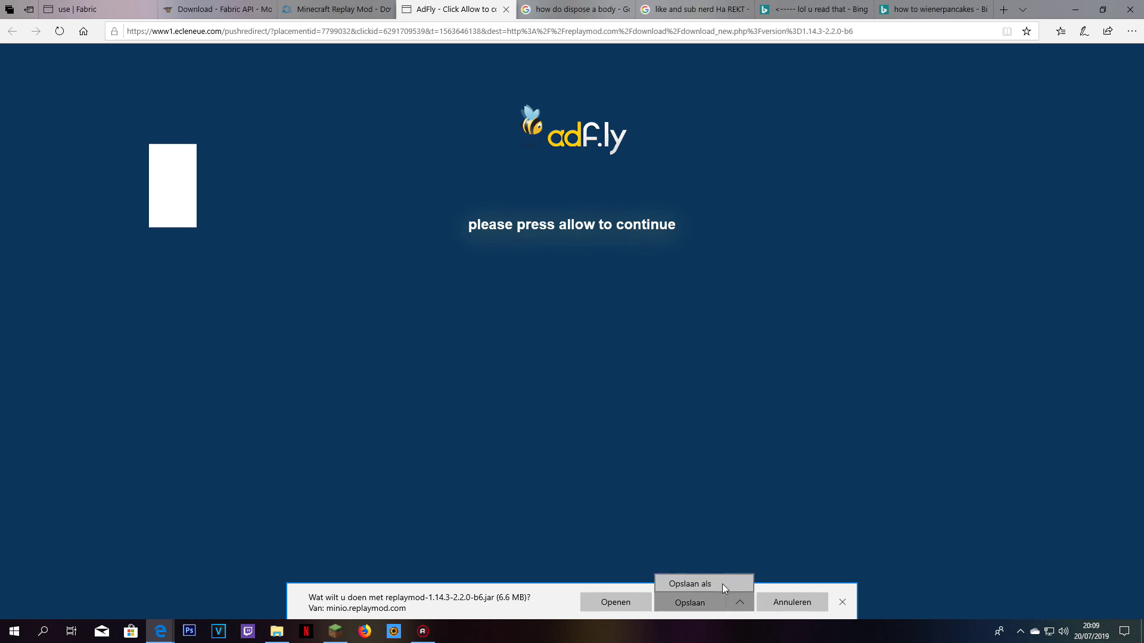
click(721, 586)
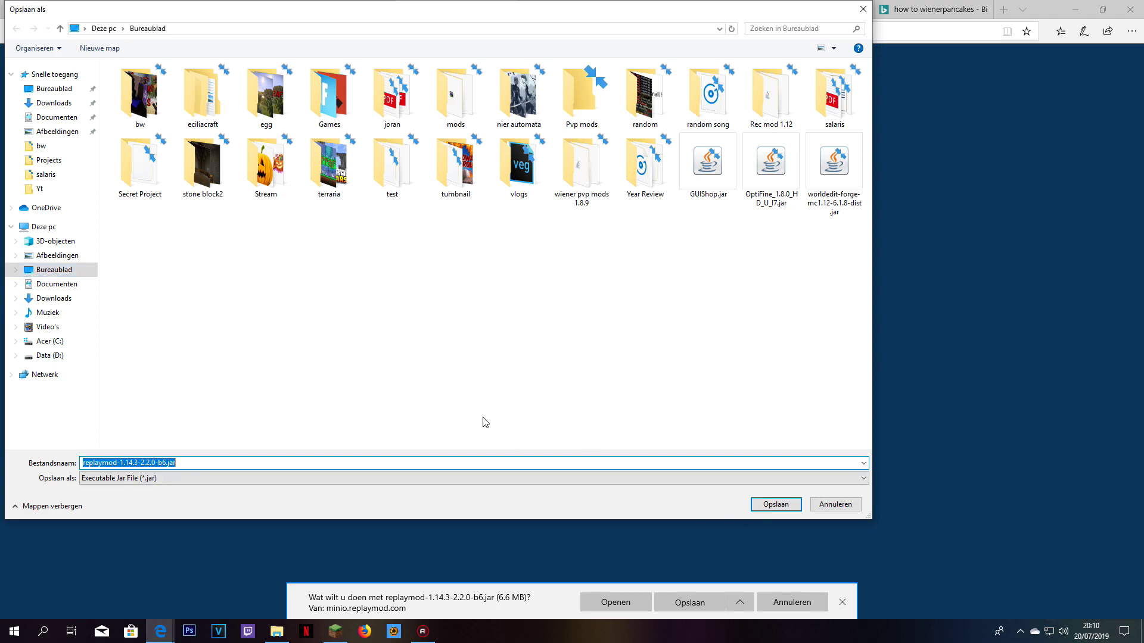
click(767, 509)
key(super+d)
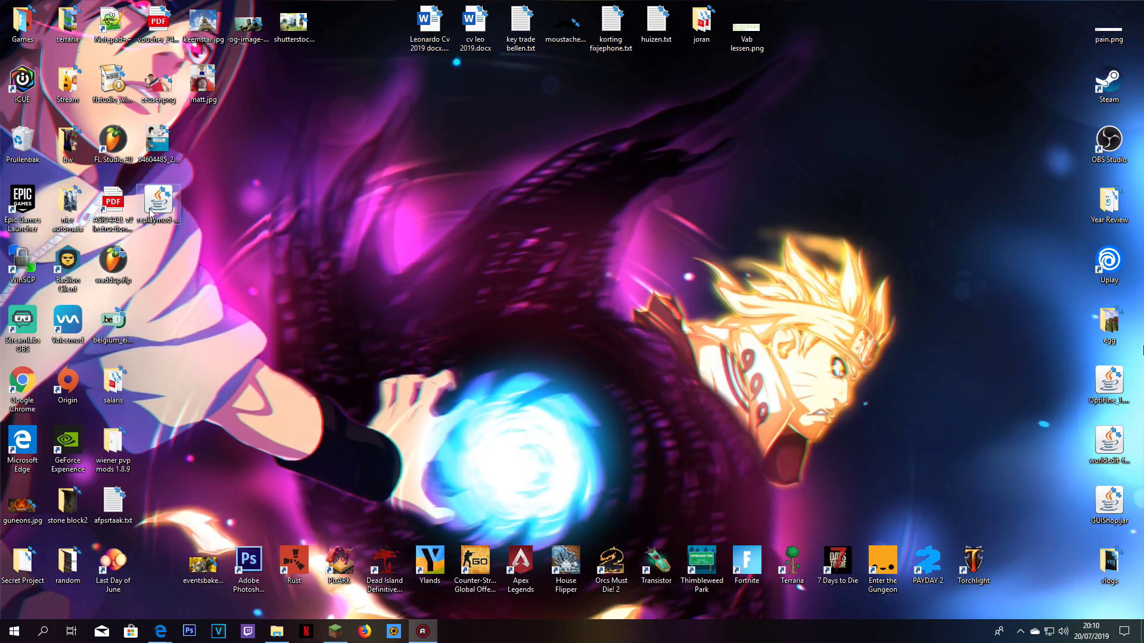
drag(150, 213, 442, 264)
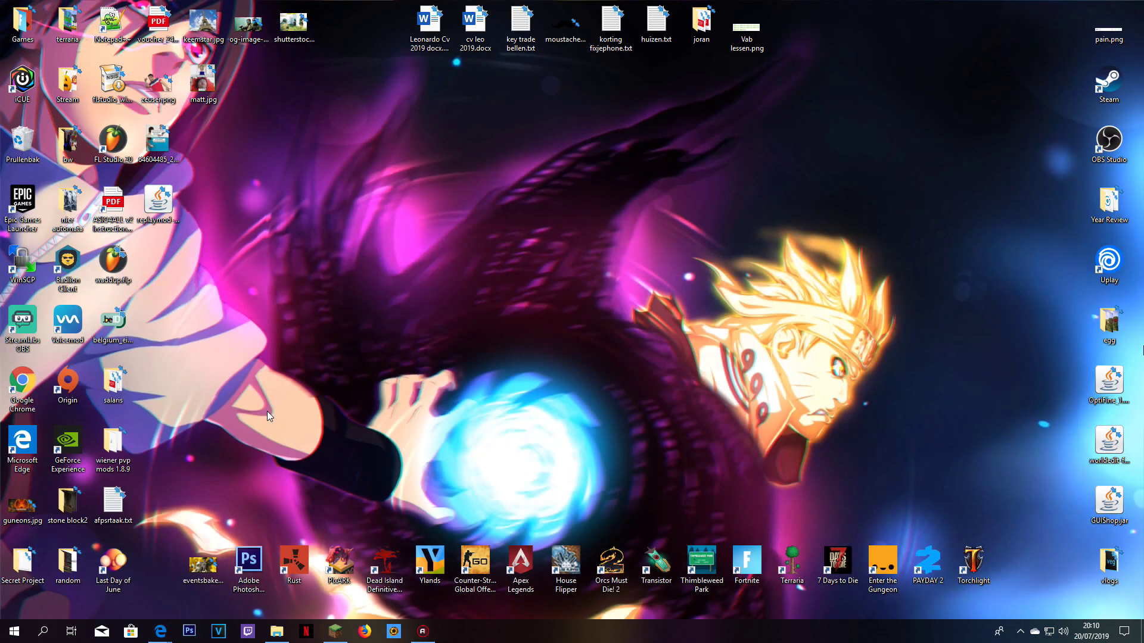
Bring up the Mods folder beside the desktop file and move replaymod-1.14.3-2.2.0-b6.jar from the desktop into it.
drag(157, 205, 477, 268)
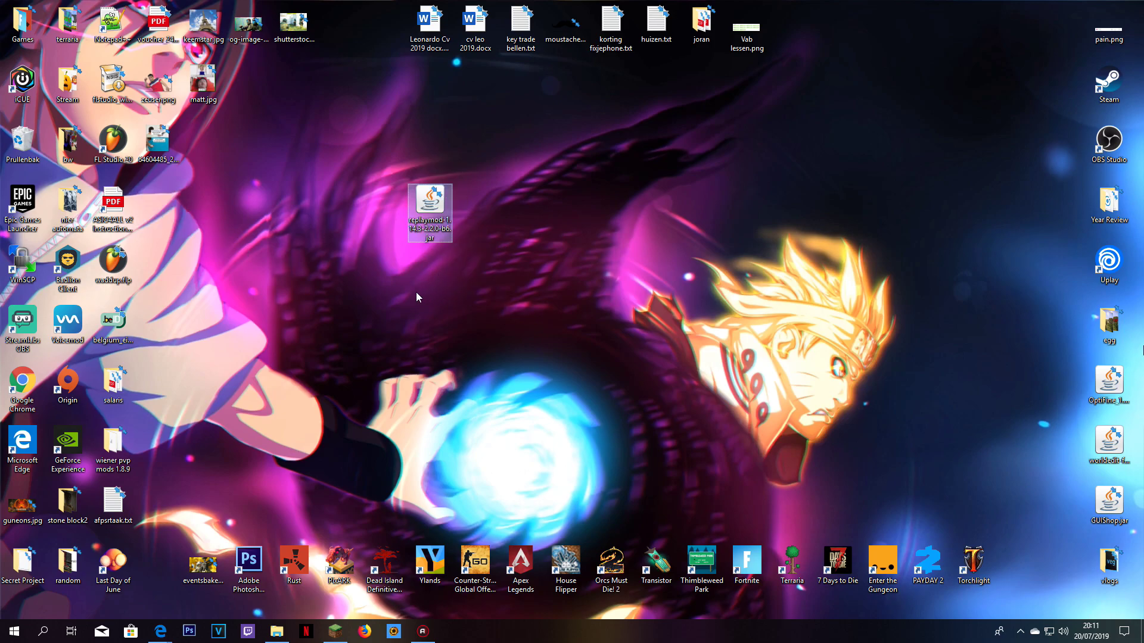
drag(425, 224, 425, 283)
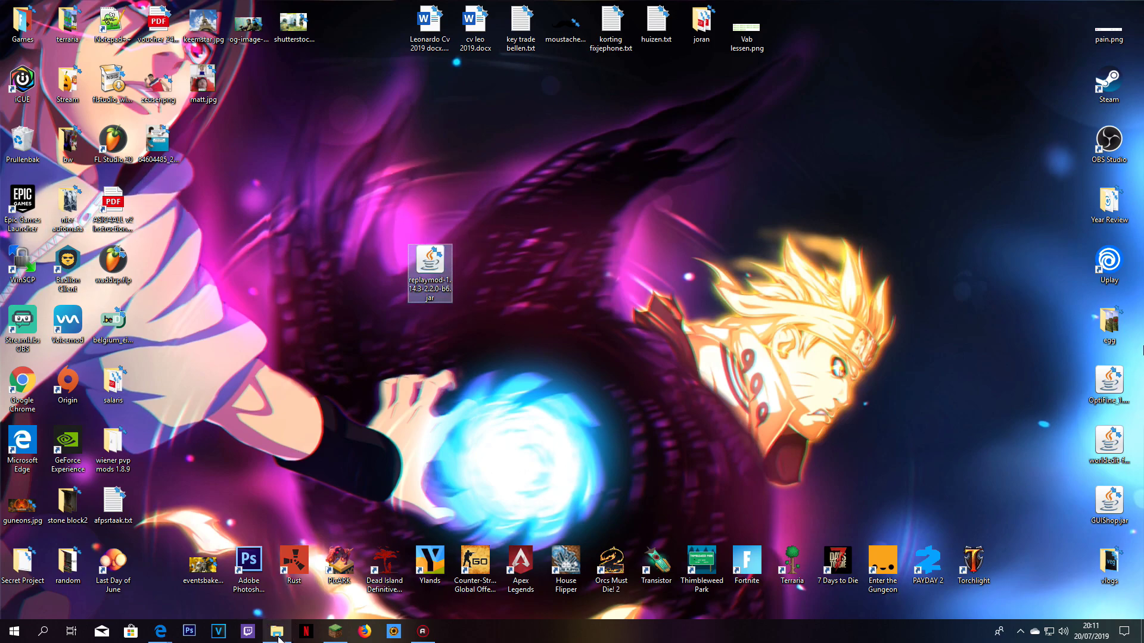
click(278, 636)
drag(667, 105, 695, 117)
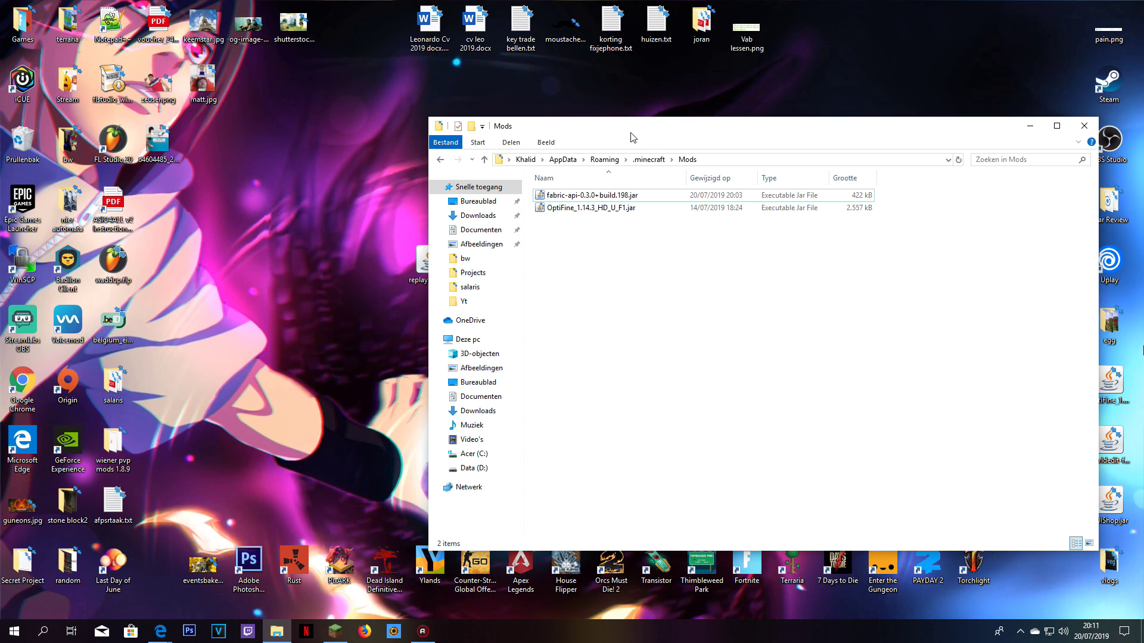
drag(633, 138, 722, 112)
drag(421, 283, 718, 331)
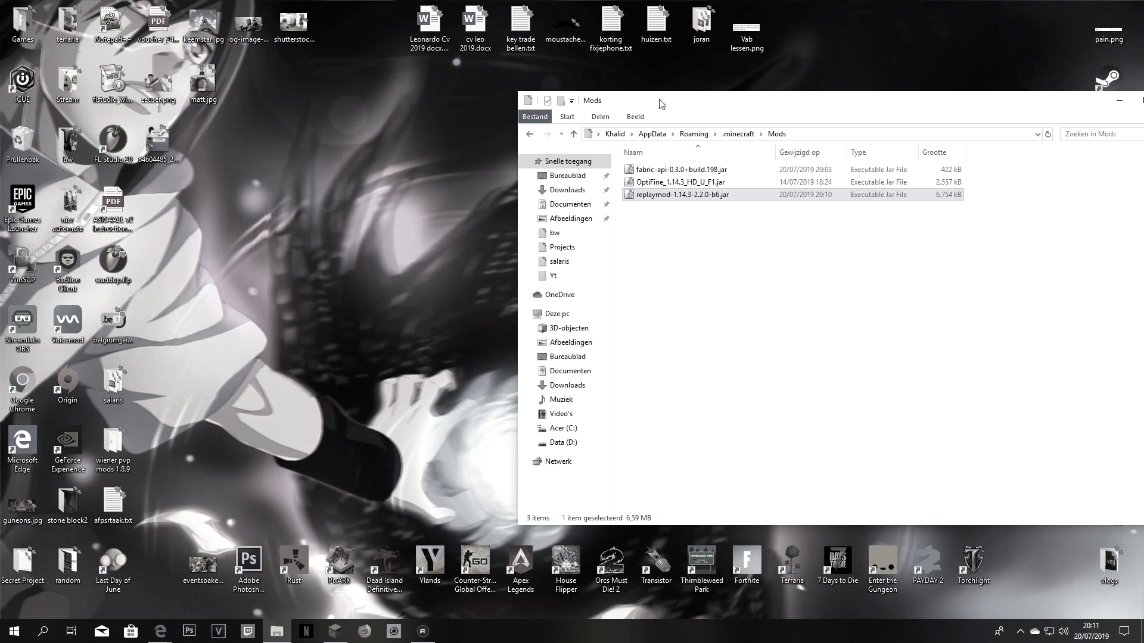
Reposition the Mods folder window, select OptiFine_1.14.3_HD_U_F1.jar, and minimize the folder.
drag(660, 104, 510, 123)
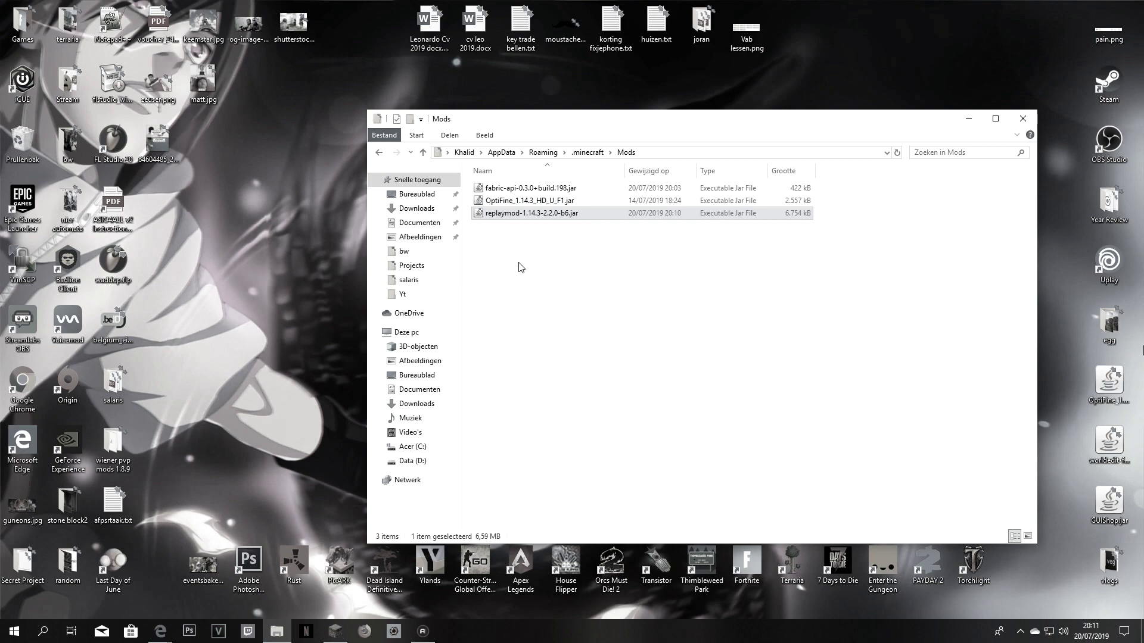
mouse_move(509, 127)
mouse_down()
mouse_move(660, 109)
mouse_move(509, 122)
mouse_up()
mouse_move(508, 129)
mouse_down()
mouse_move(659, 111)
mouse_move(509, 123)
mouse_up()
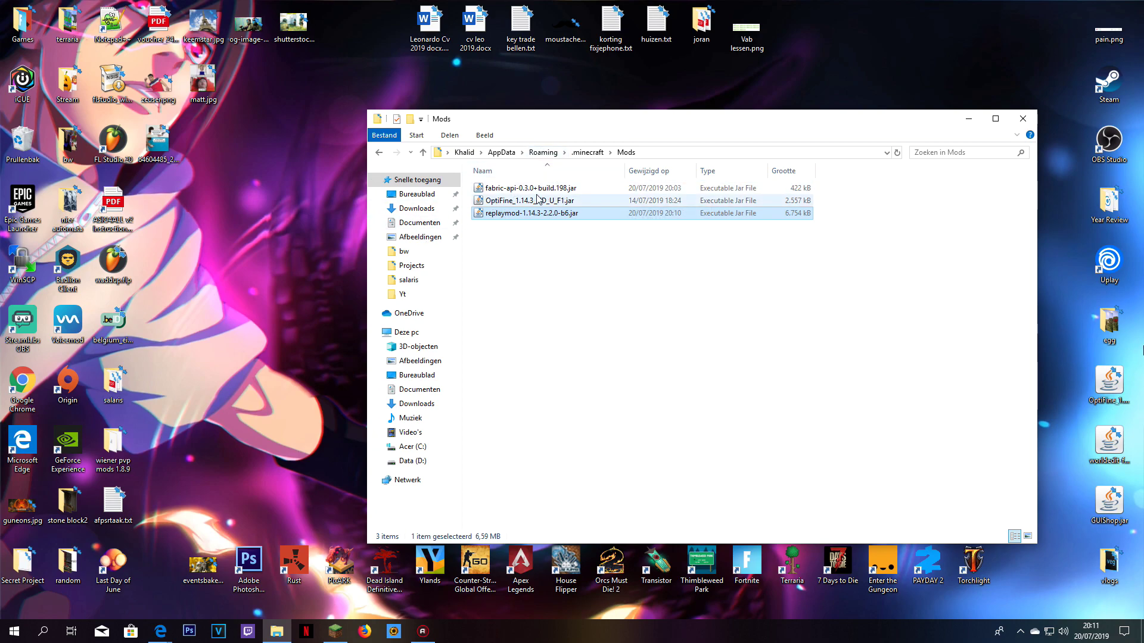
drag(538, 200, 596, 262)
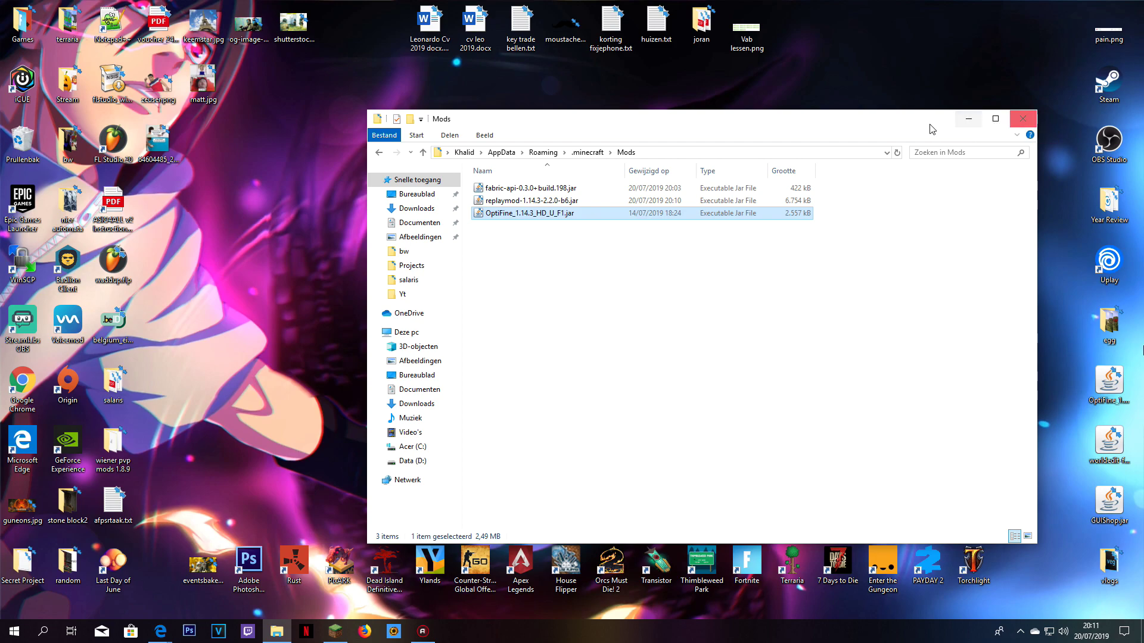
click(969, 120)
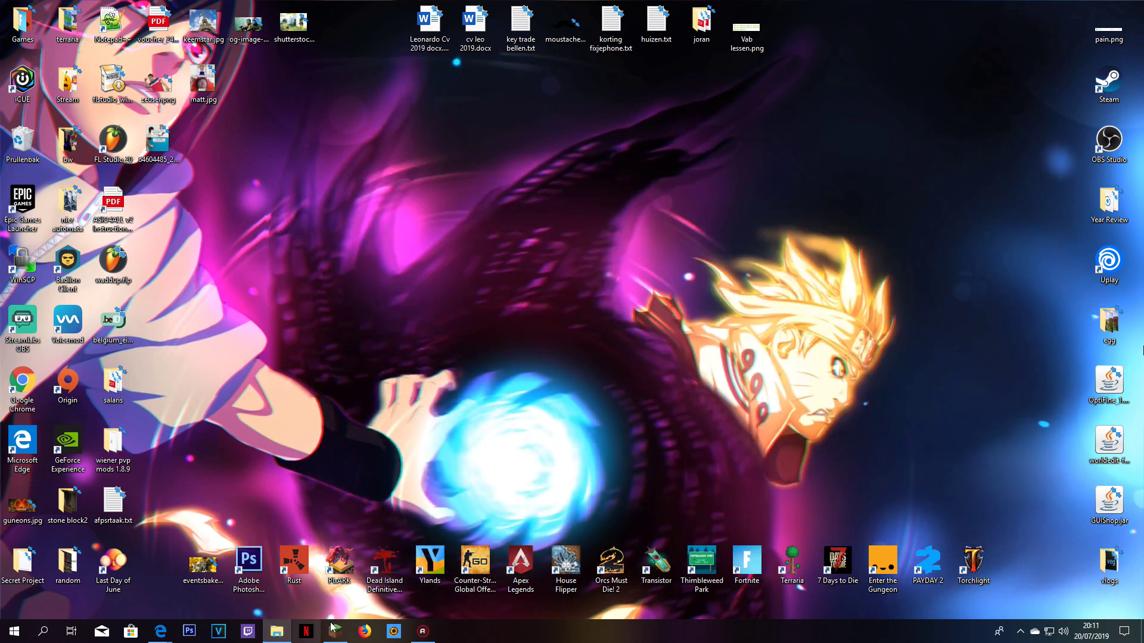
Switch to the Minecraft Launcher, choose the fabric-loader-1.14.3 installation, and start the game.
click(335, 631)
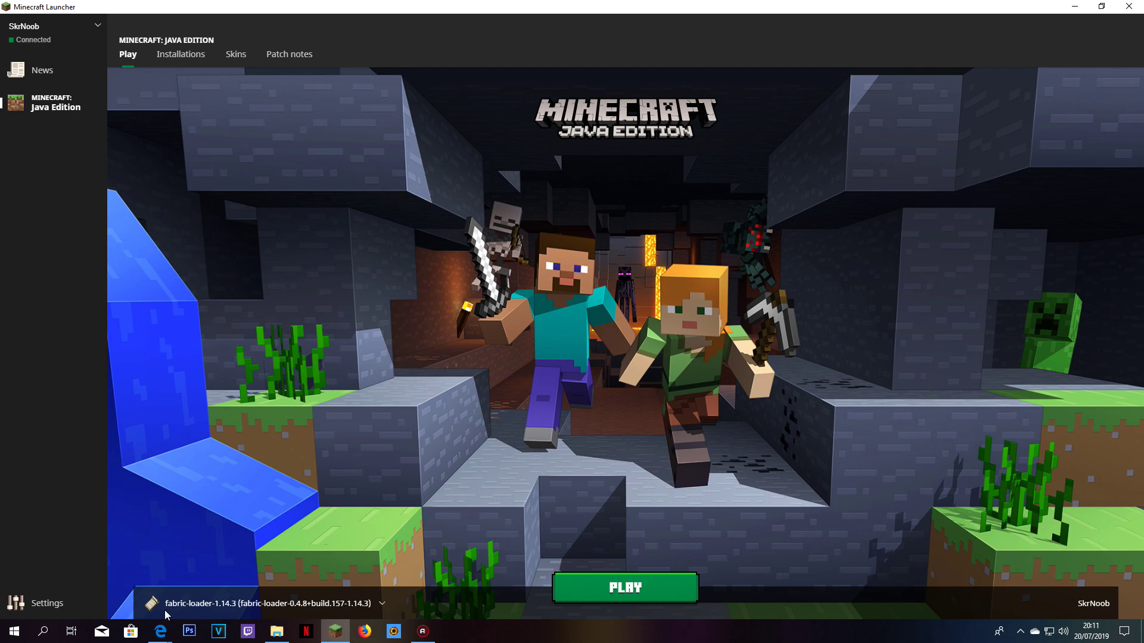
click(199, 605)
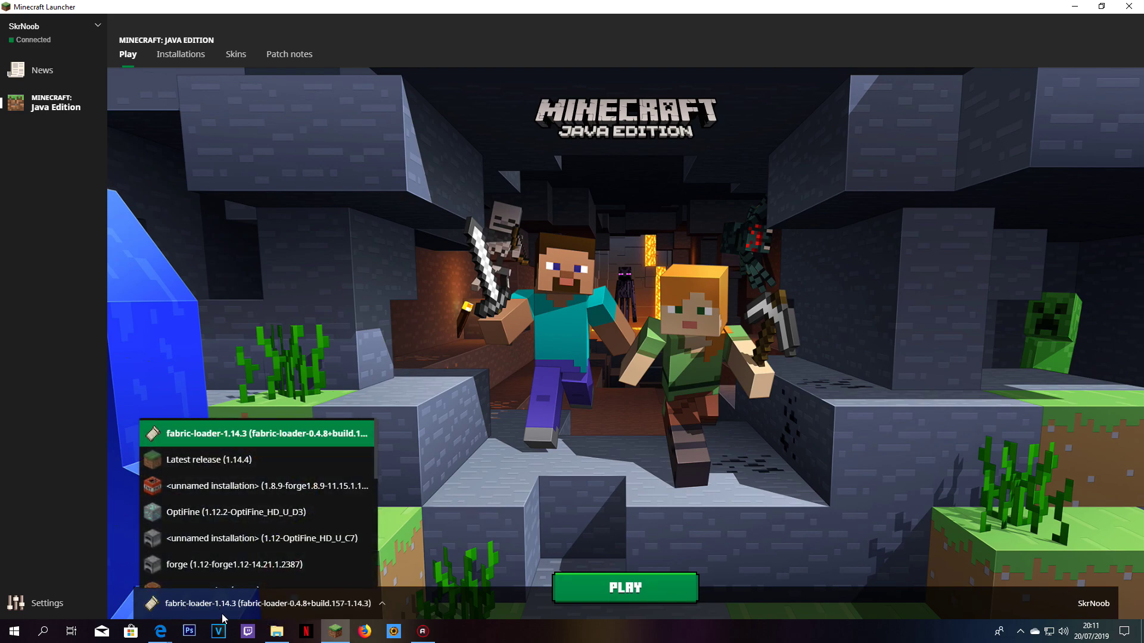
click(221, 613)
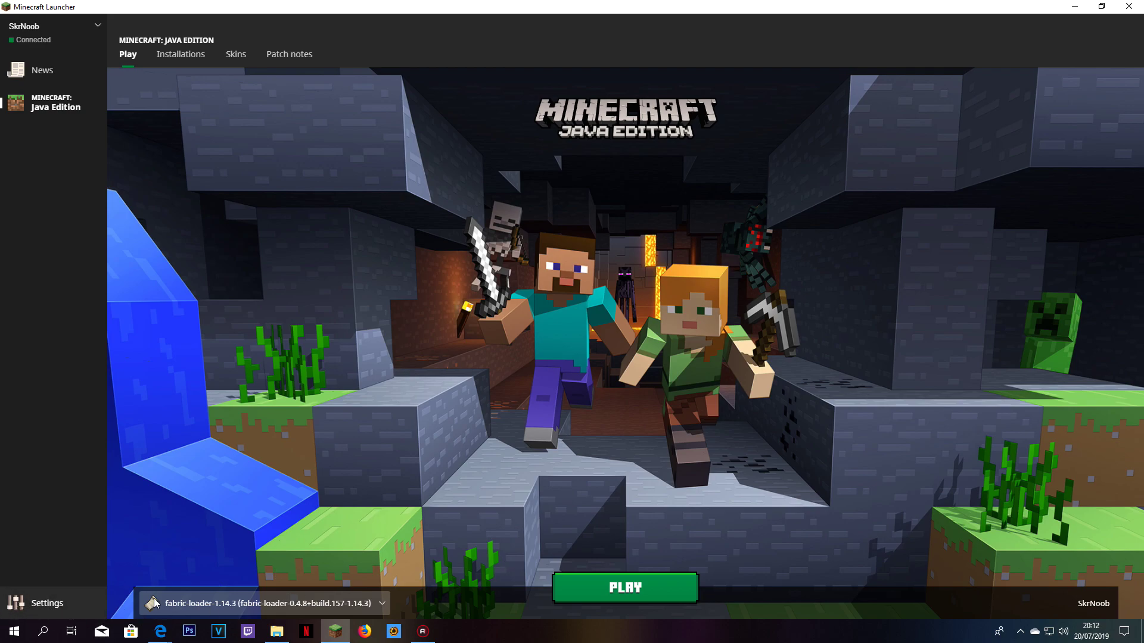
click(625, 588)
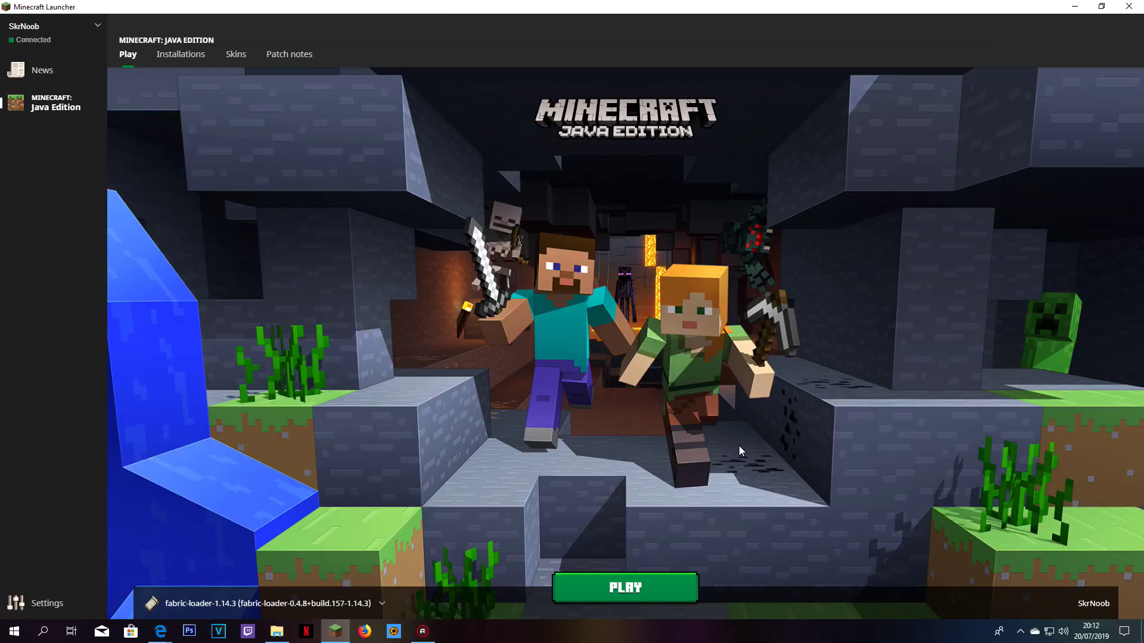
click(382, 603)
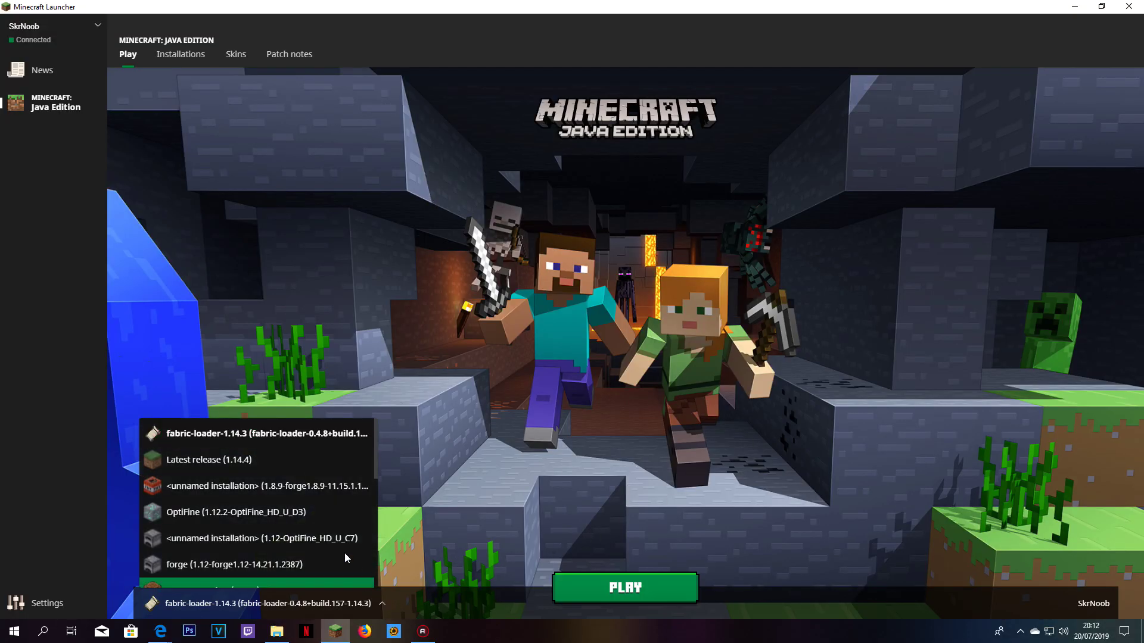
click(197, 434)
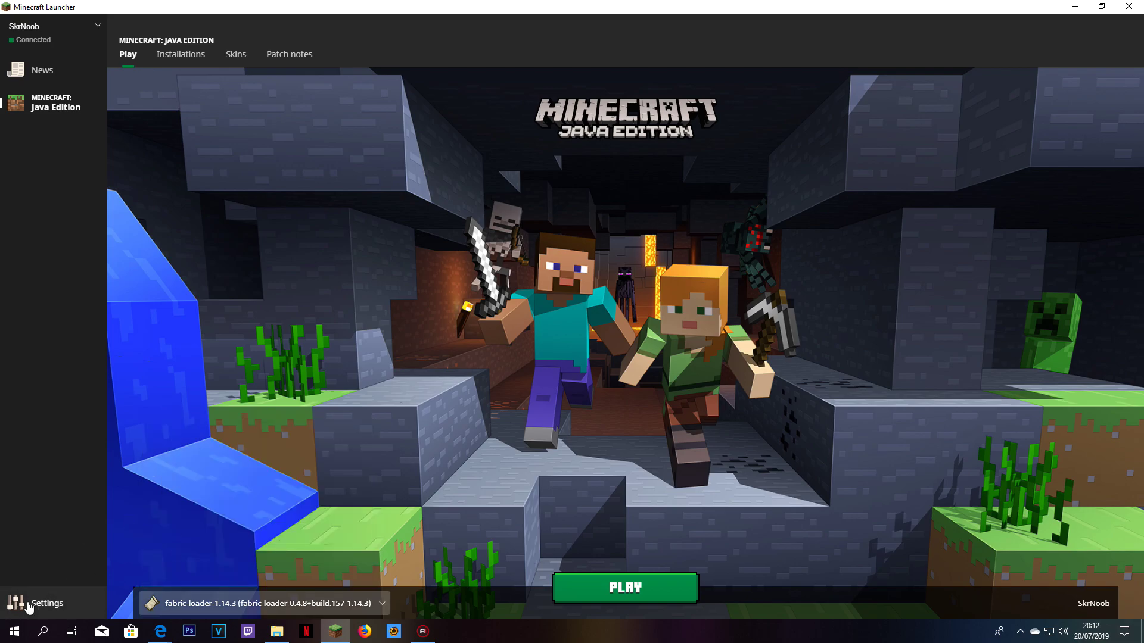
click(636, 590)
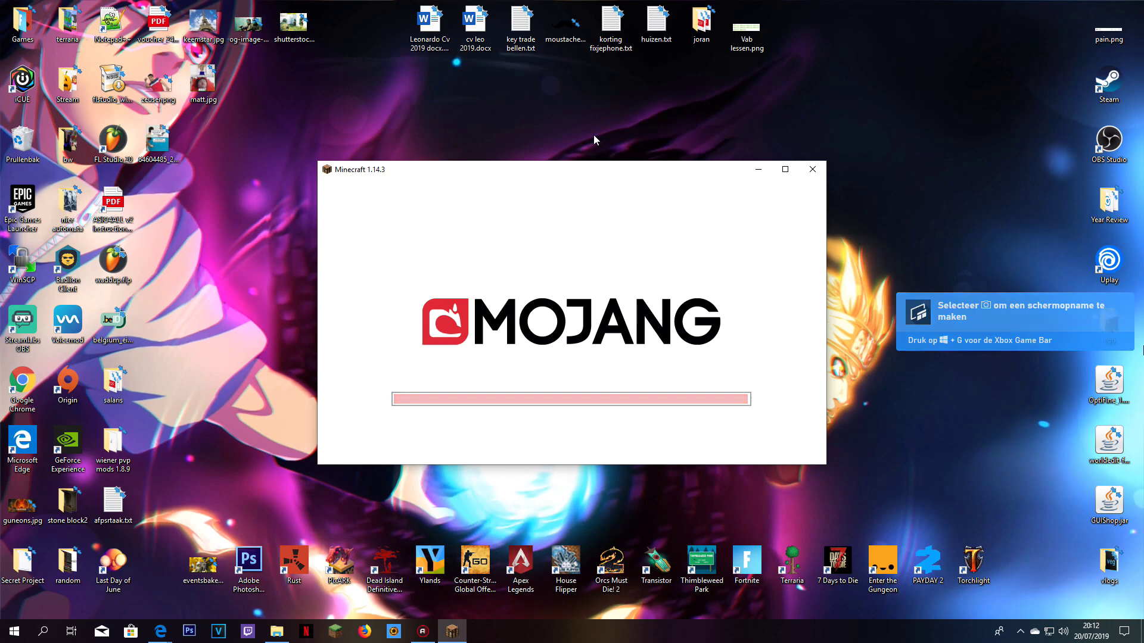
Maximize the Minecraft 1.14.3 window, then bring up the Mods folder window once more and close it.
drag(620, 171, 629, 169)
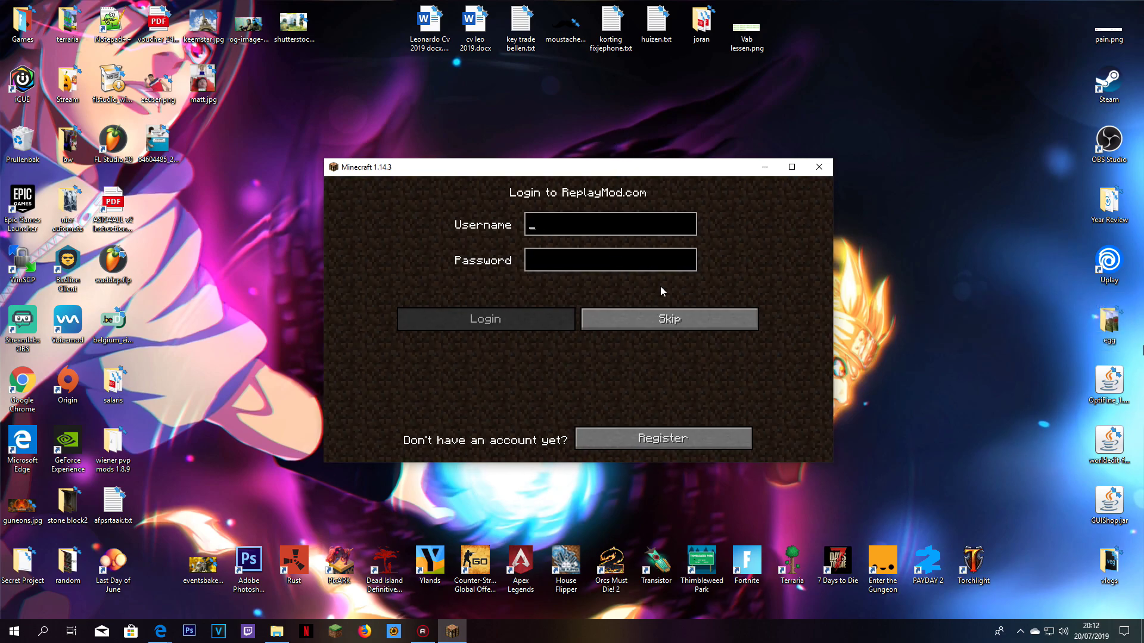
click(792, 167)
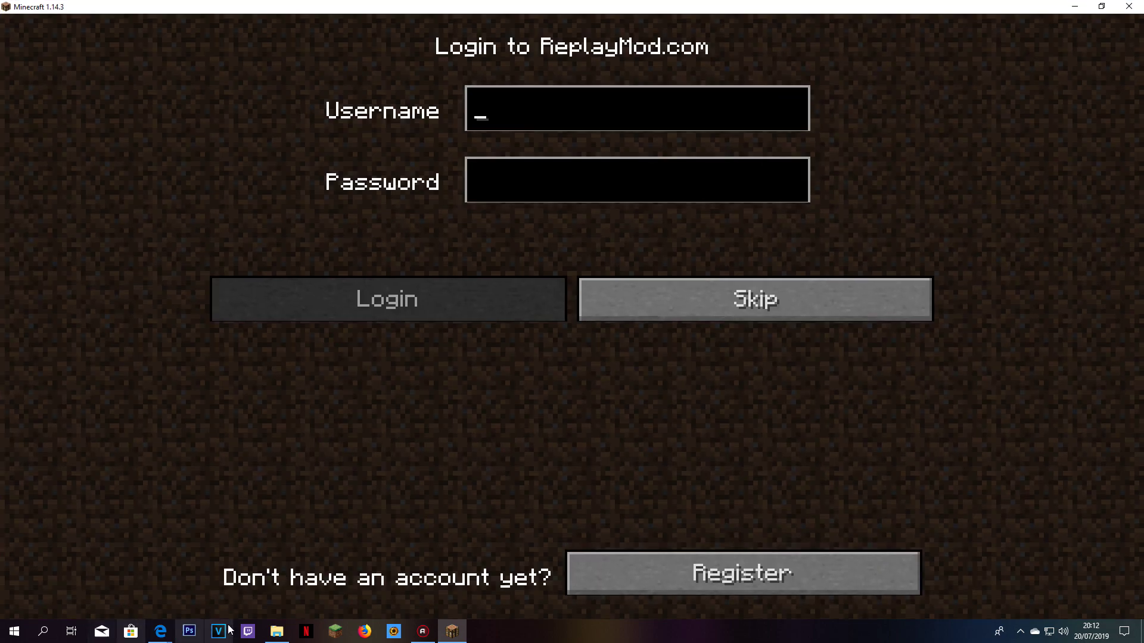
click(277, 631)
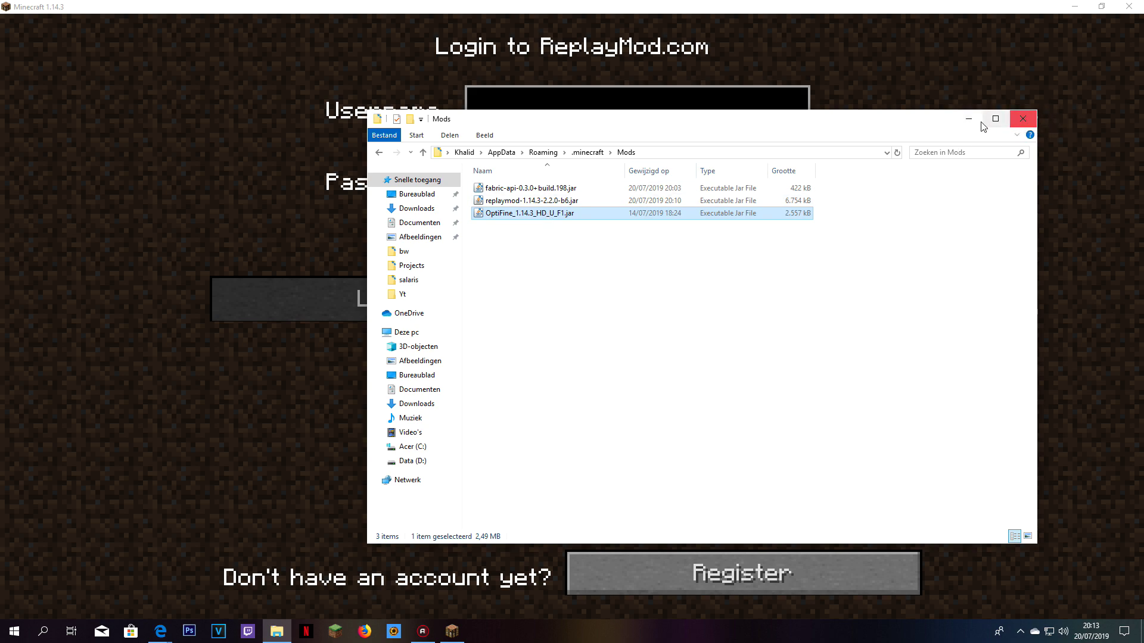
click(1023, 121)
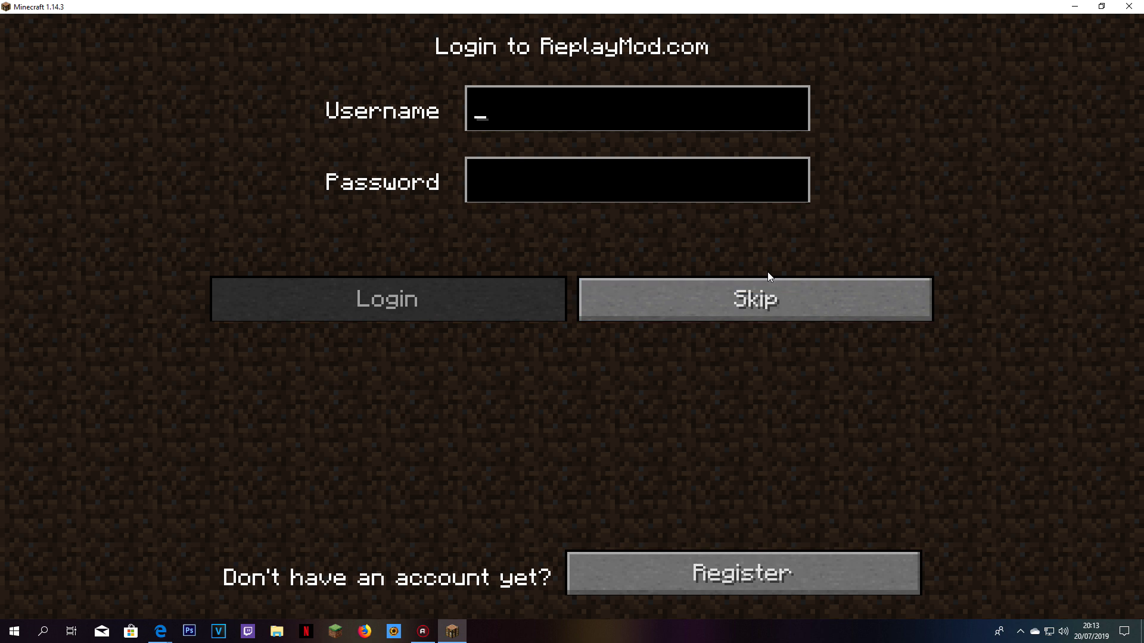
Skip the ReplayMod.com login, check the Record Singleplayer option in the world list, and return to the main menu.
click(765, 296)
click(563, 274)
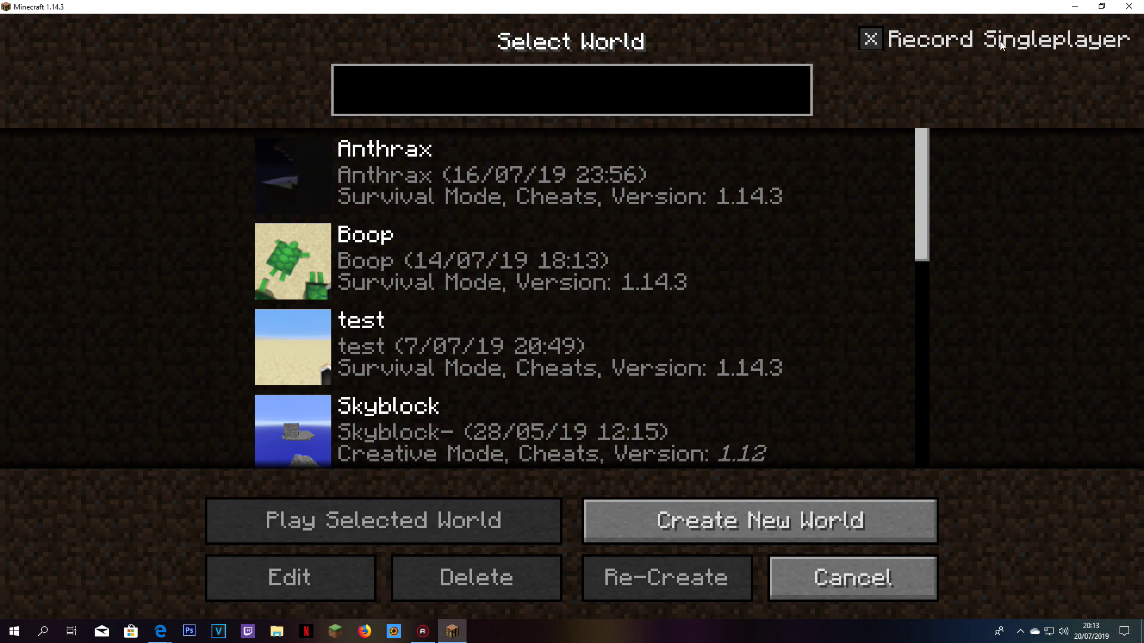
click(800, 573)
Join the Hypixel server from the multiplayer list with Record Server enabled and walk around the Bed Wars lobby.
click(559, 309)
scroll(291, 396, down, 2)
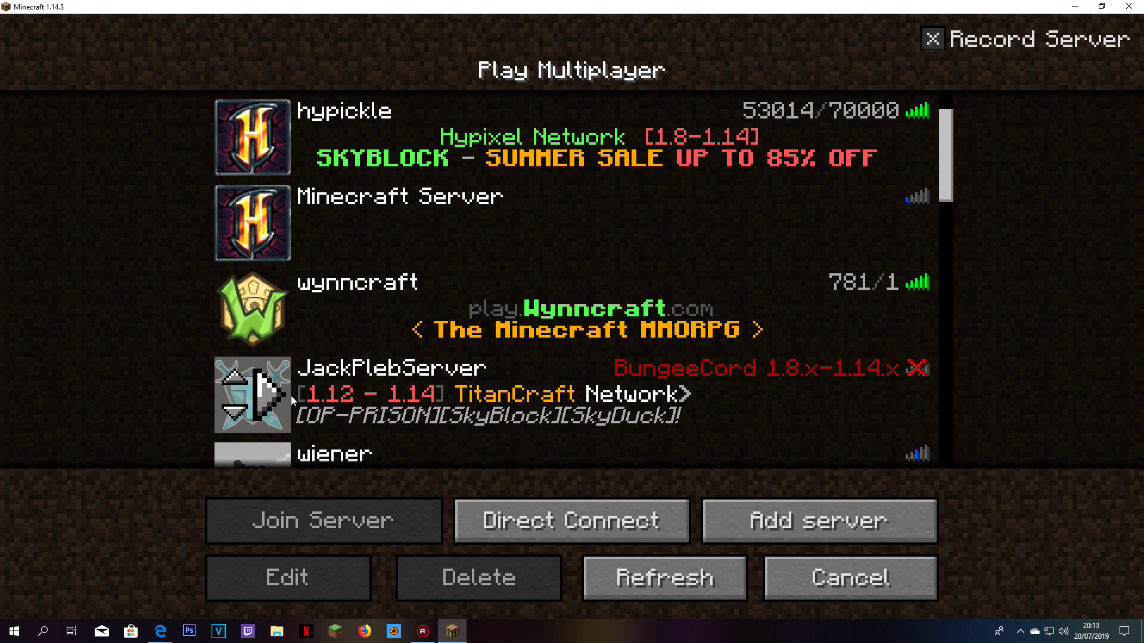
scroll(765, 158, up, 2)
click(274, 219)
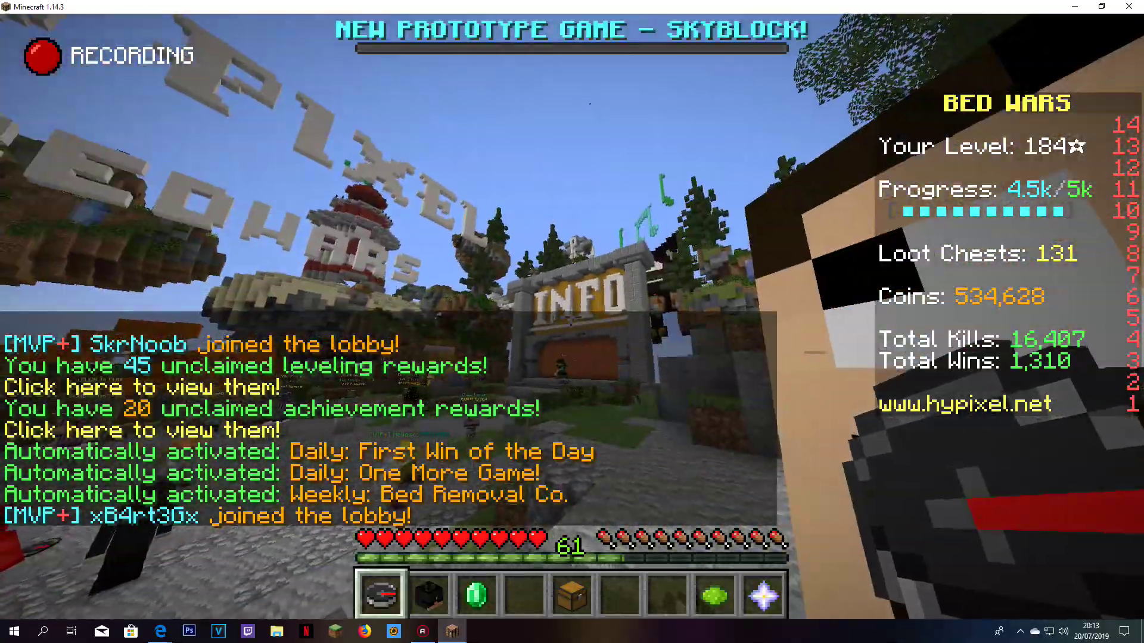
key(w)
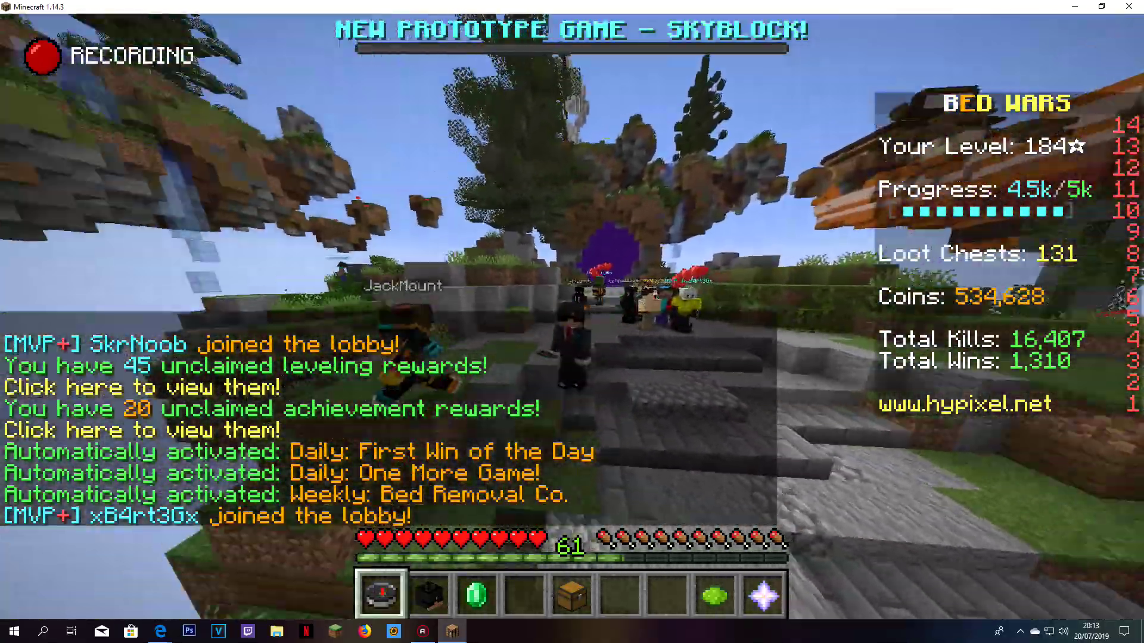
key(w)
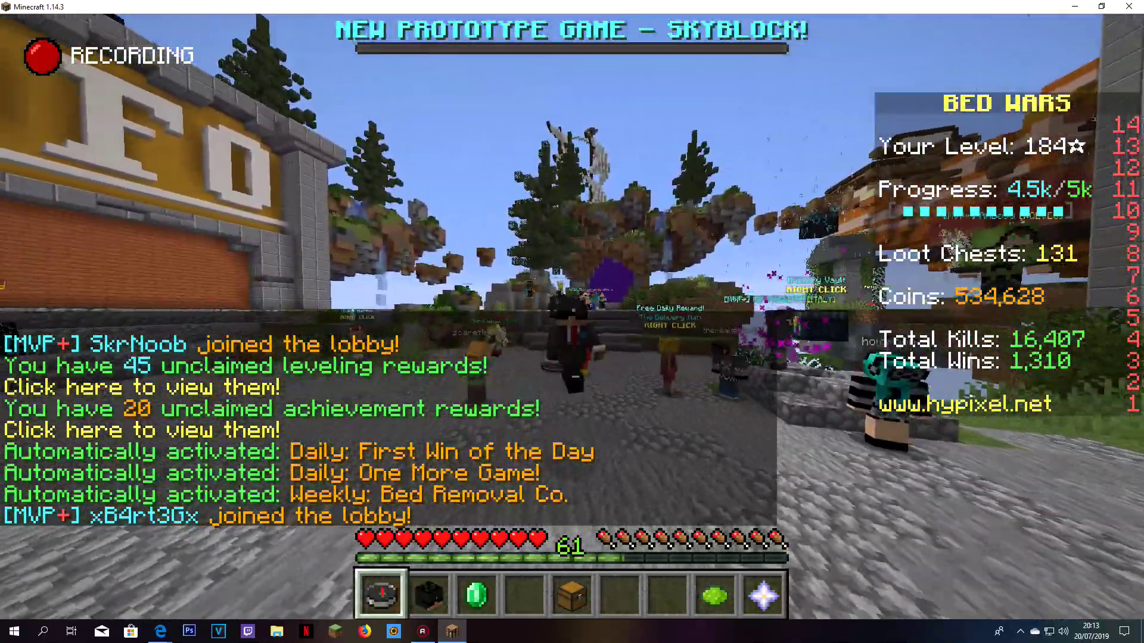